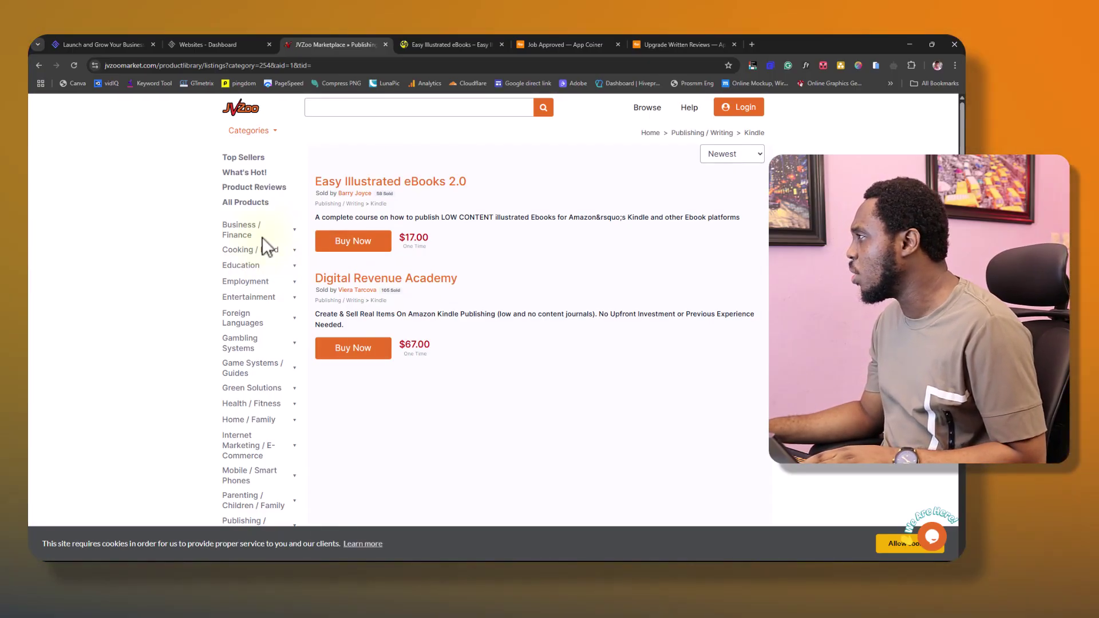
Scroll the Easy Illustrated eBooks $17 sales page to its footer, then bring up AppCoiner's approval page
click(465, 47)
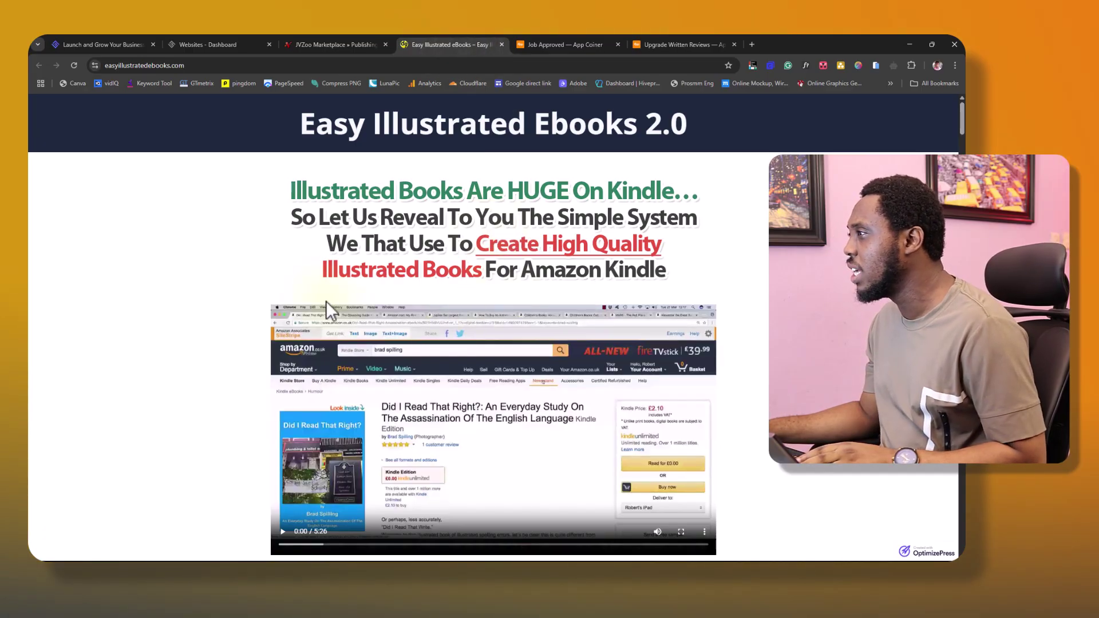
scroll(294, 256, down, 20)
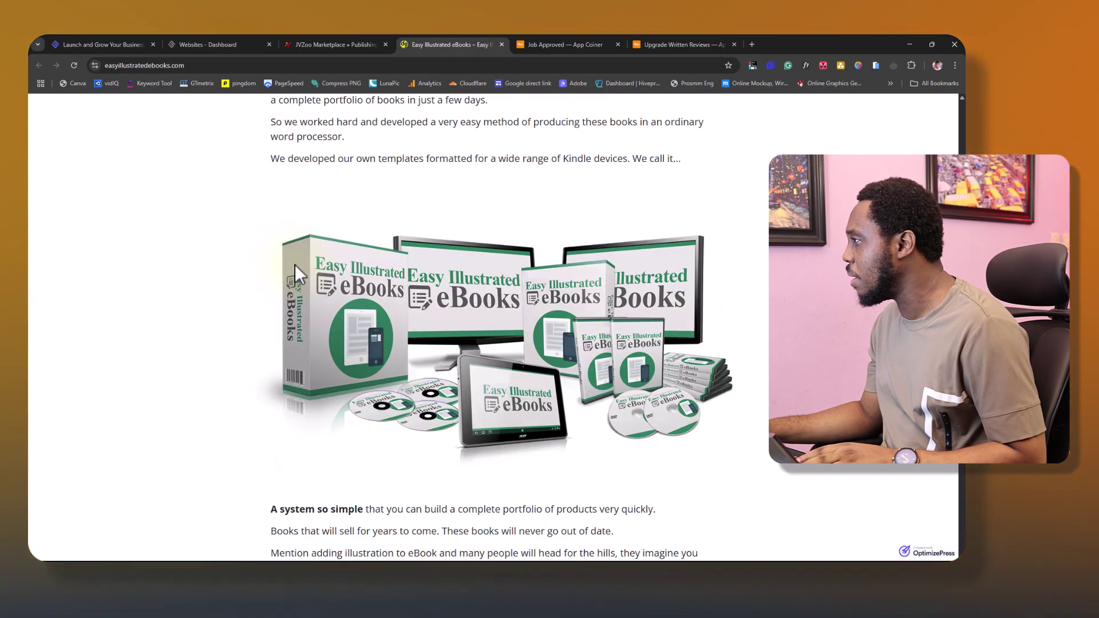
scroll(296, 271, down, 15)
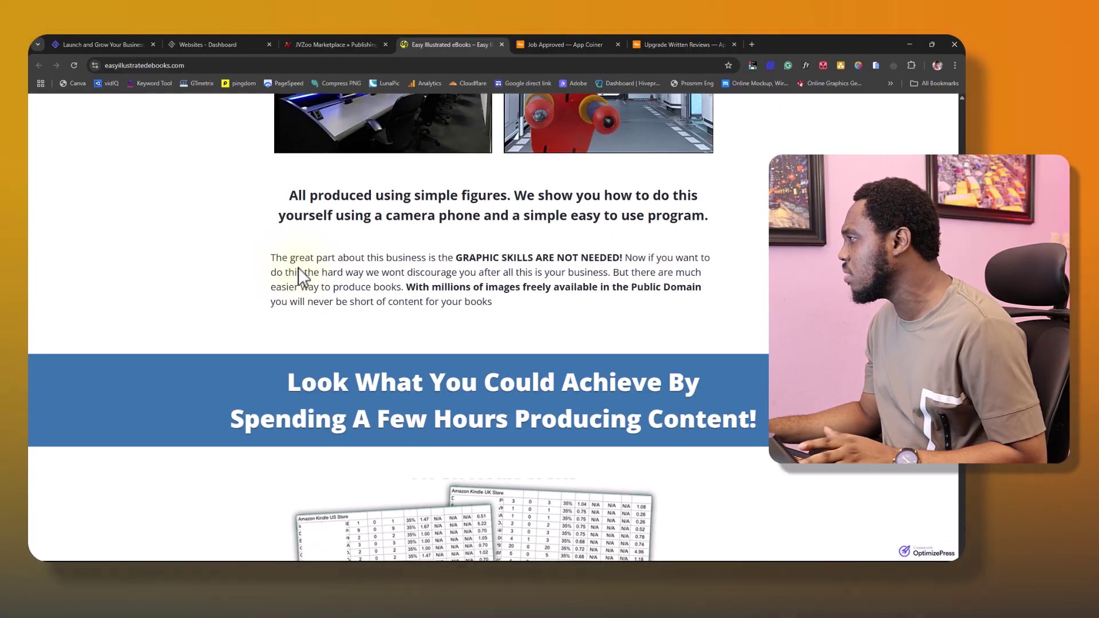
scroll(300, 269, down, 20)
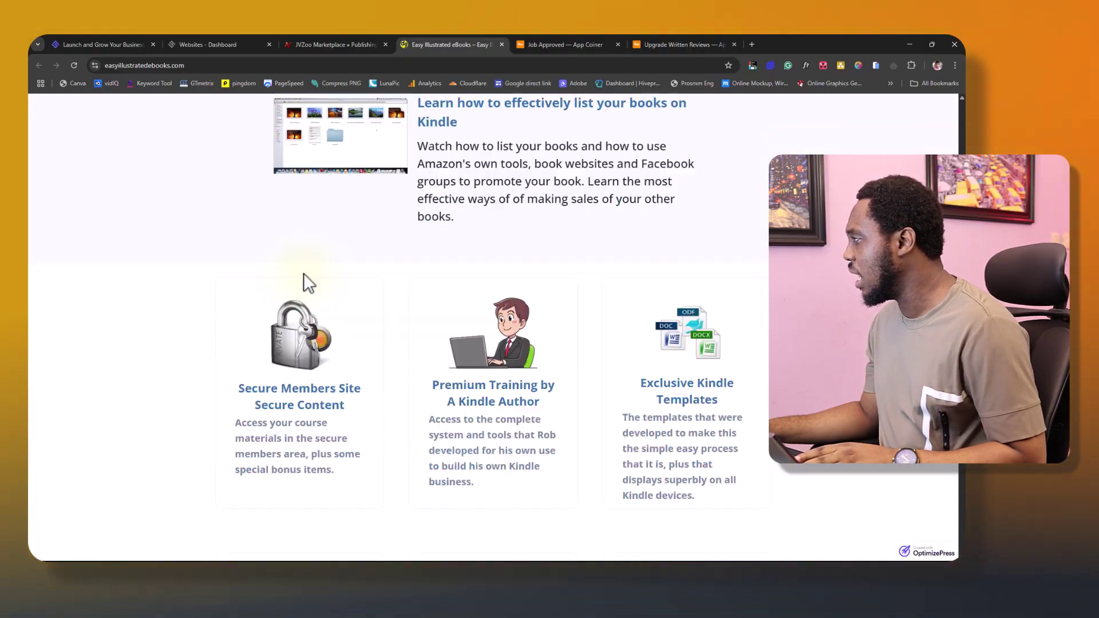
scroll(303, 277, down, 20)
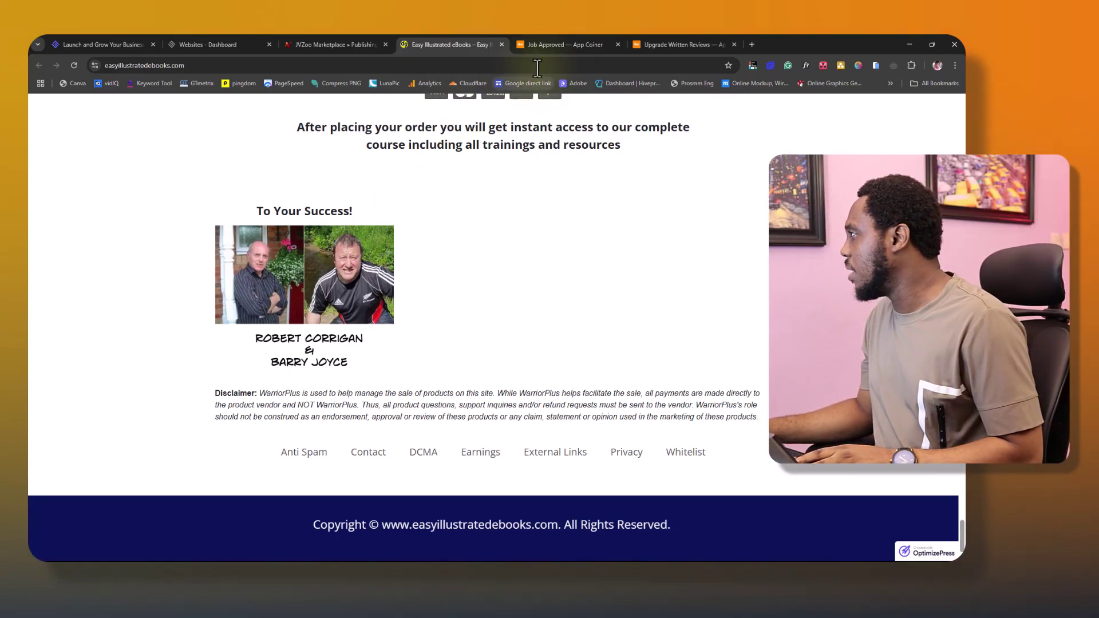
click(555, 44)
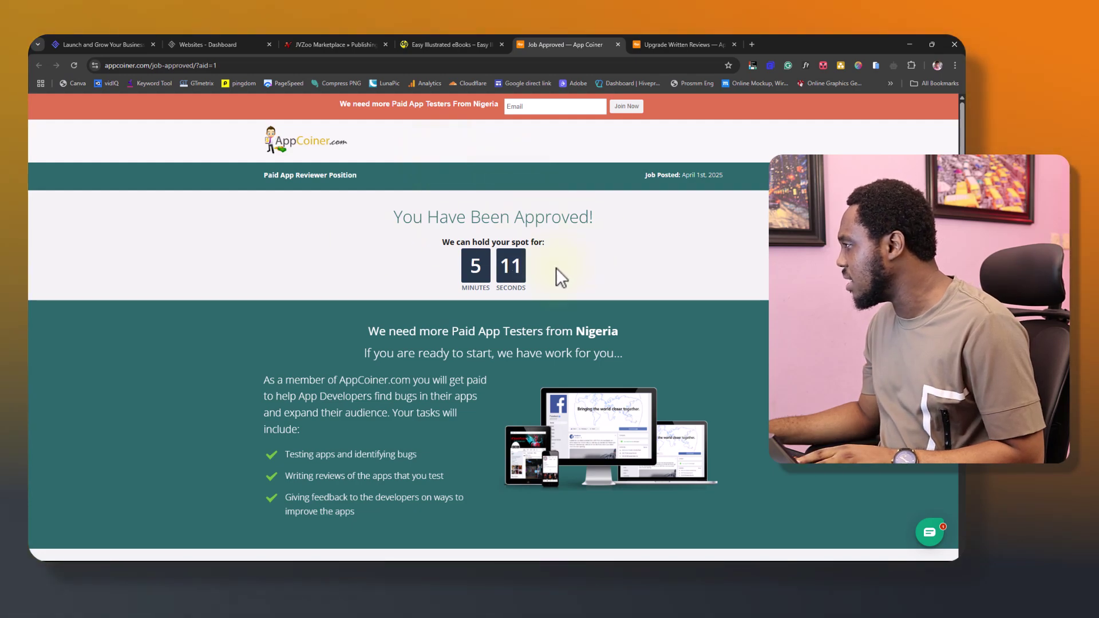
Scroll through AppCoiner's 'You Have Been Approved' paid app reviewer page
scroll(674, 252, down, 5)
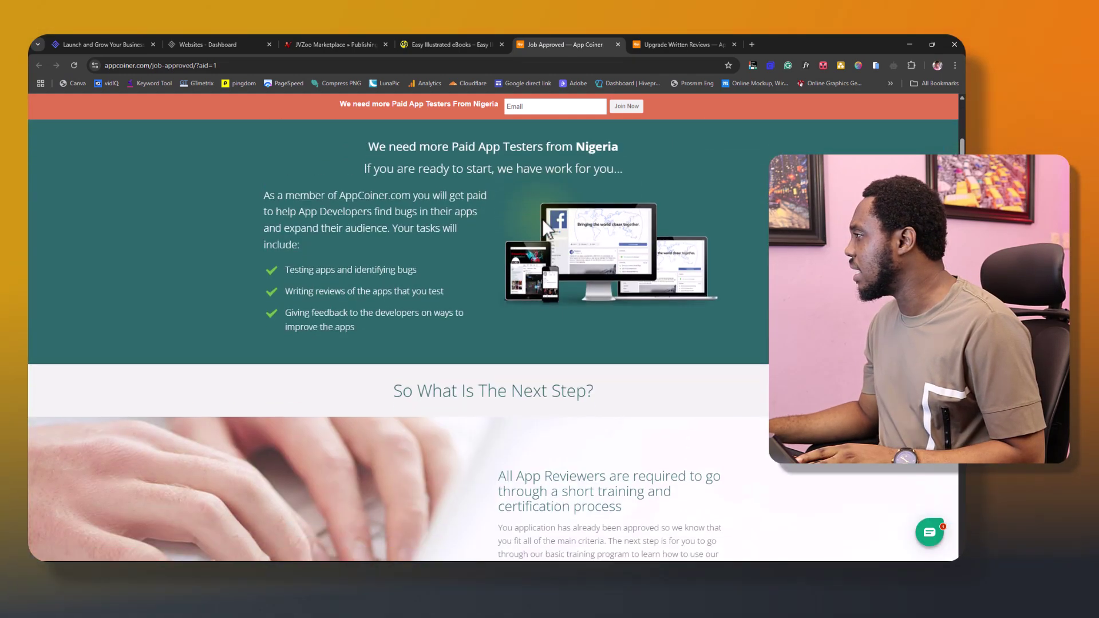
scroll(572, 339, down, 15)
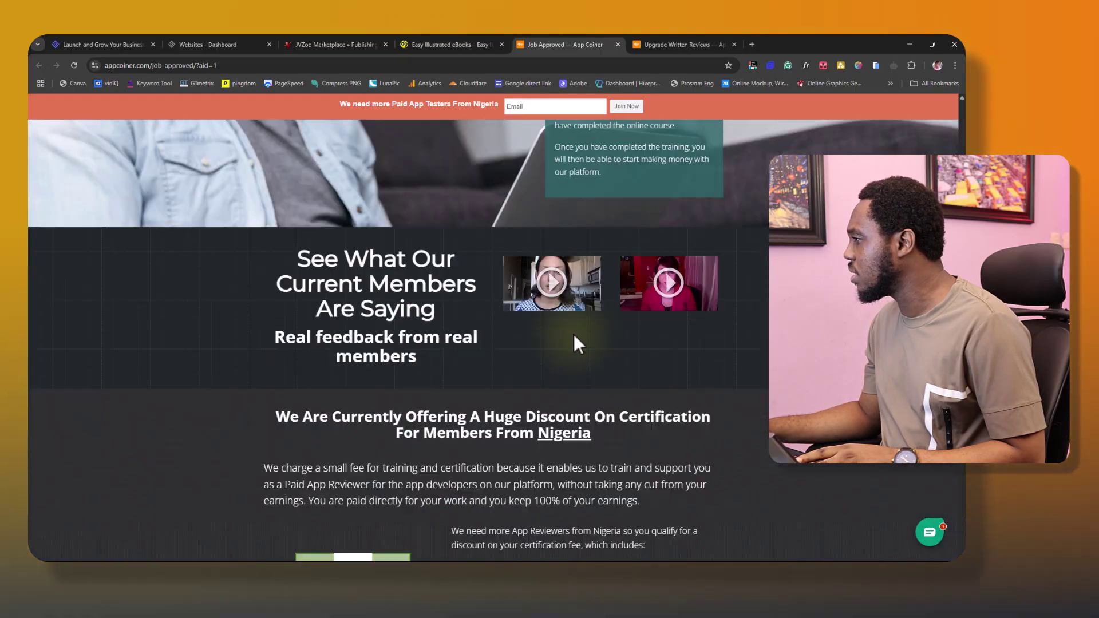
scroll(573, 338, down, 12)
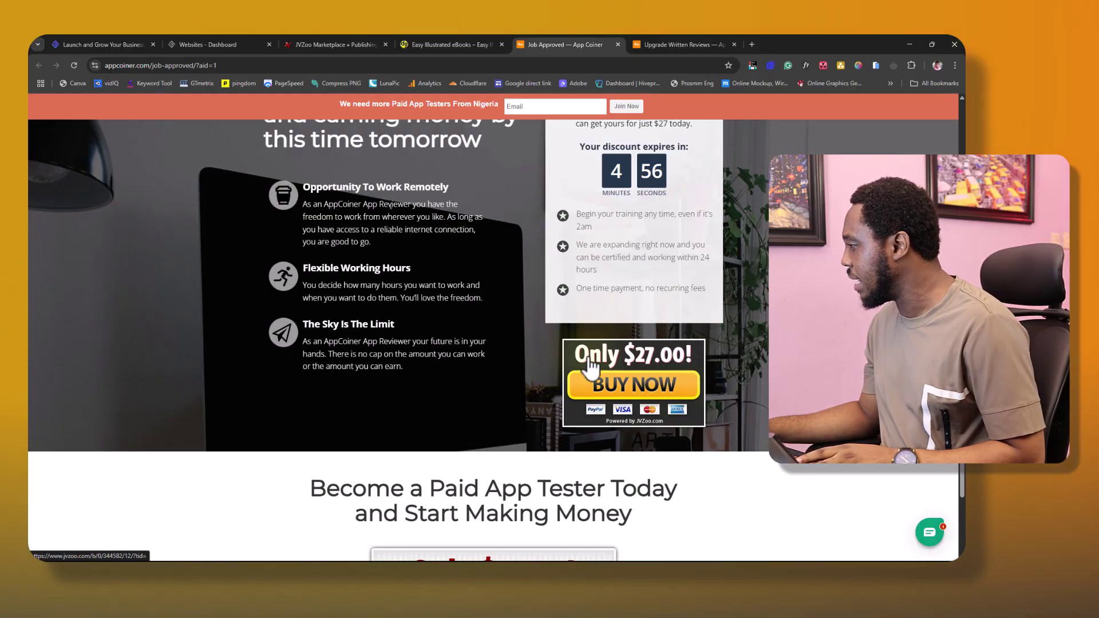
scroll(592, 371, down, 5)
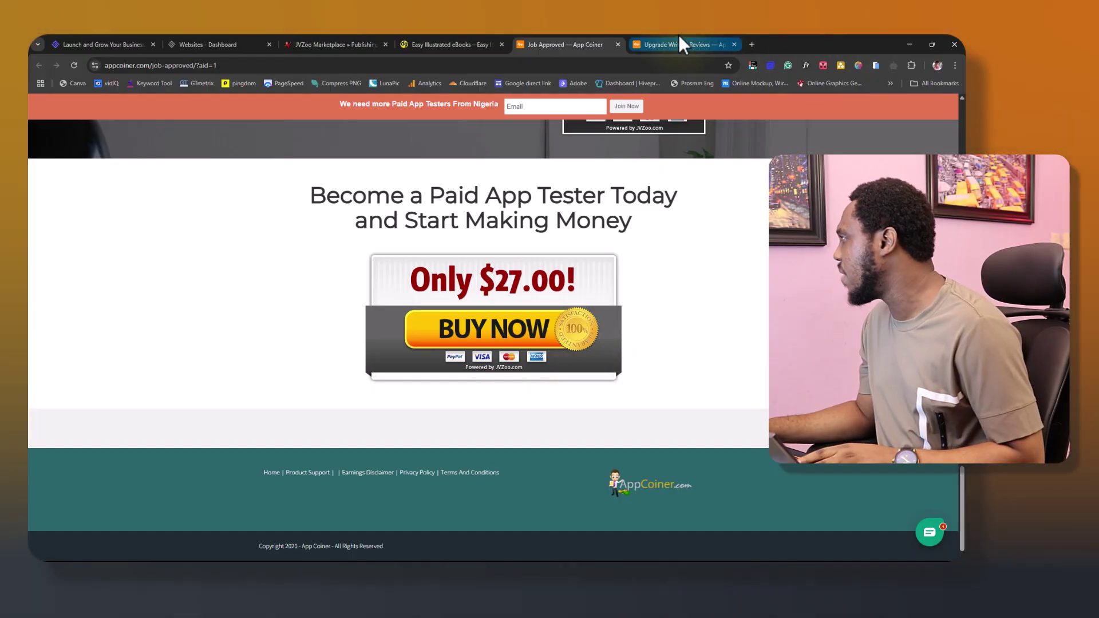
Look over the 'Upgrade Written Reviews' Express Pass VIP Upgrade offer page
click(679, 44)
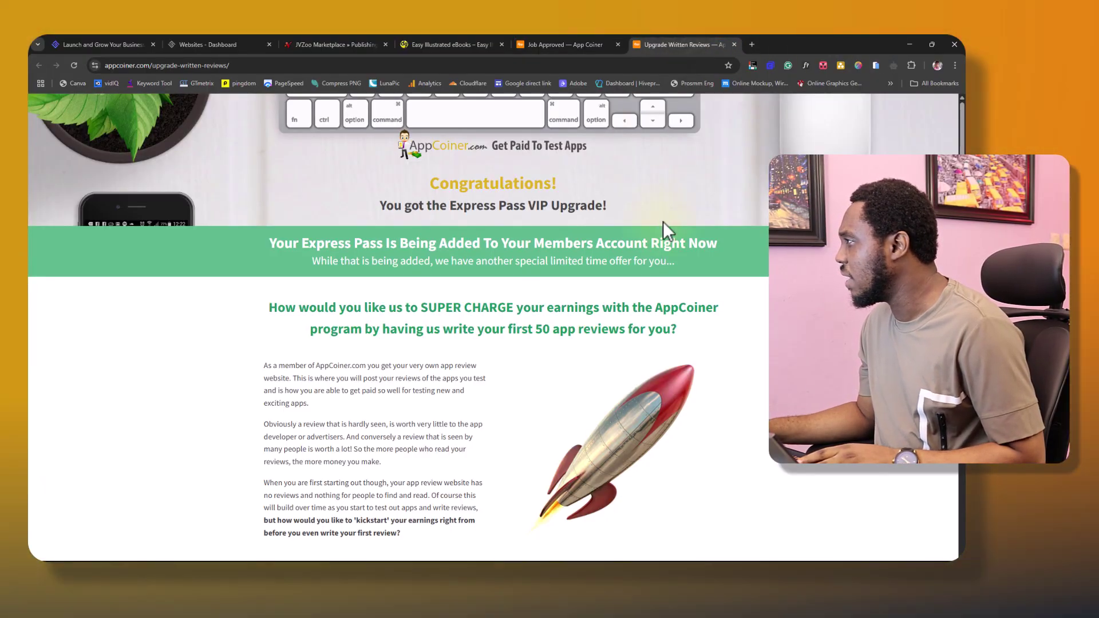
scroll(671, 225, down, 4)
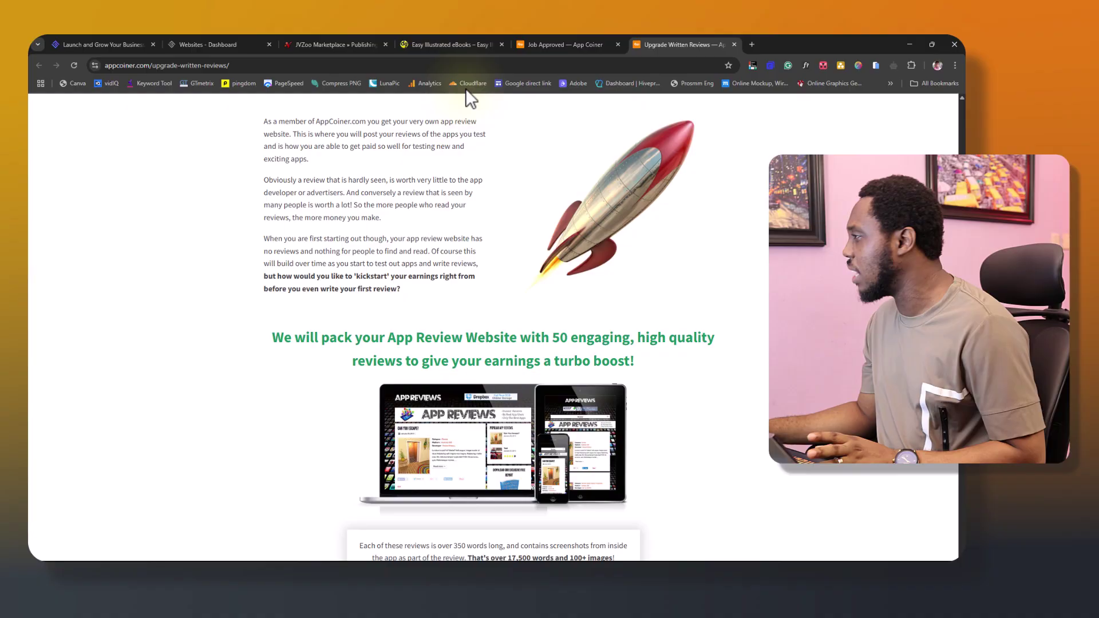
scroll(513, 211, down, 8)
scroll(514, 221, up, 12)
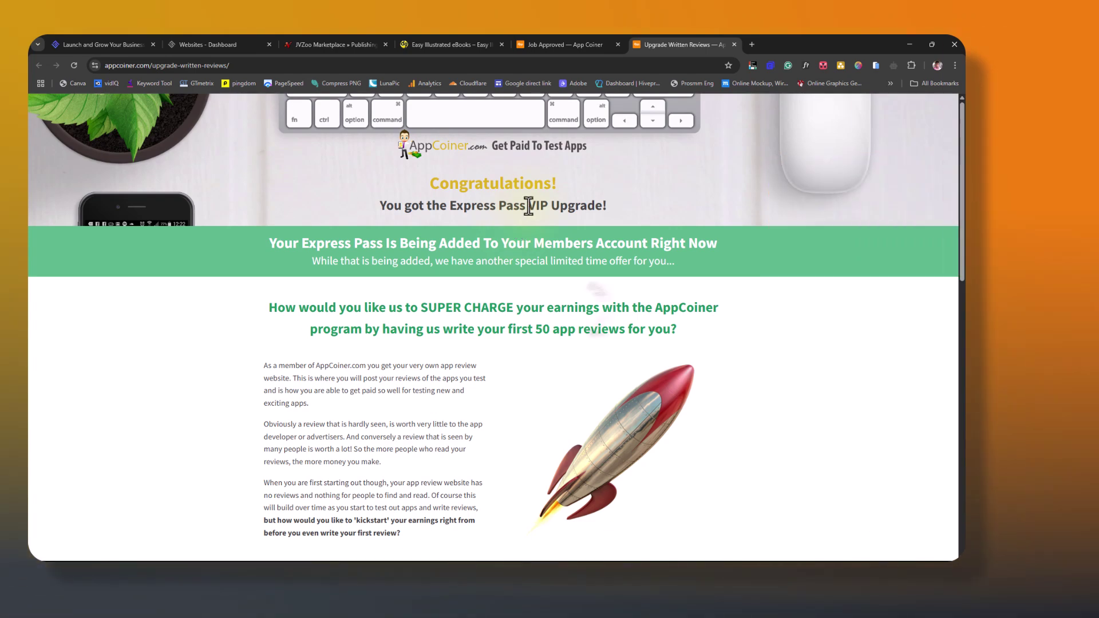
Browse the 10Web homepage and its Host features, then go to the empty Websites dashboard
click(94, 43)
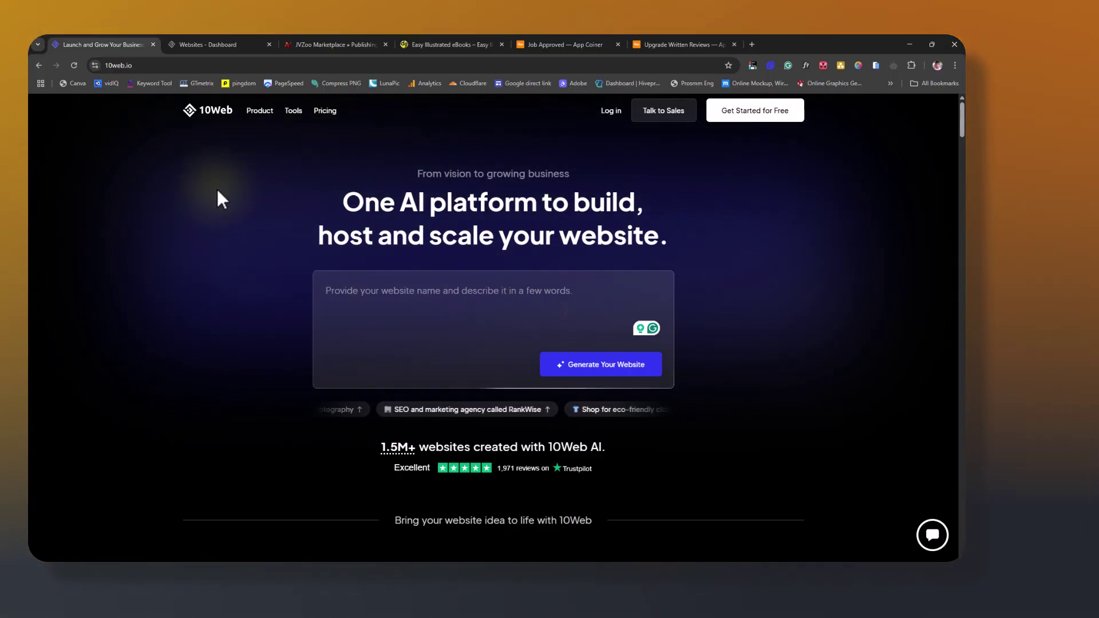
scroll(570, 195, down, 5)
scroll(574, 204, down, 1)
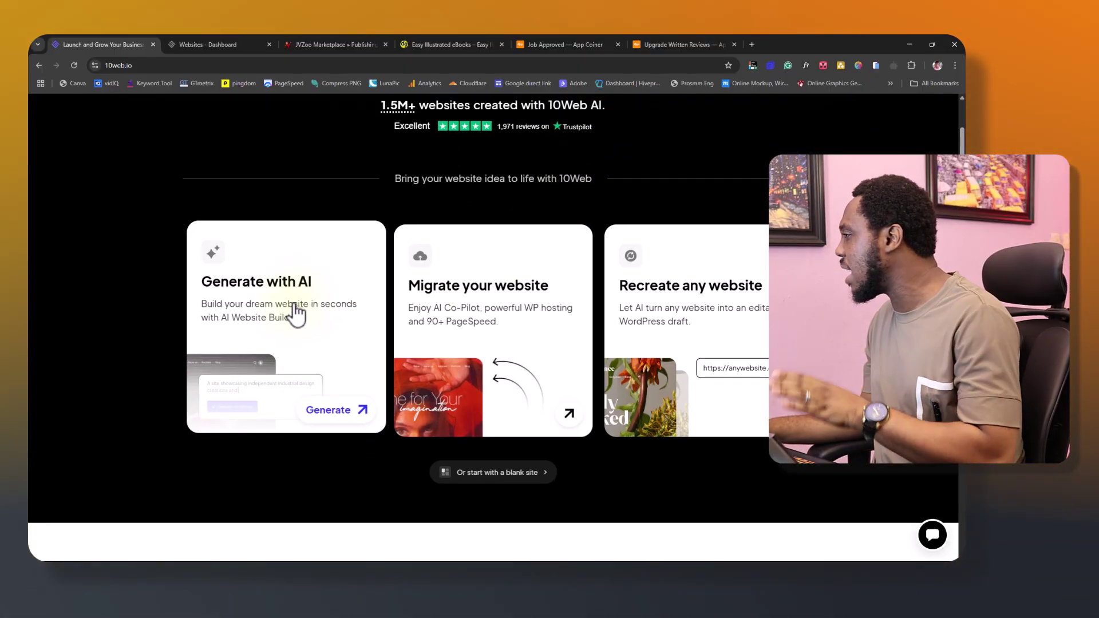
scroll(731, 301, down, 5)
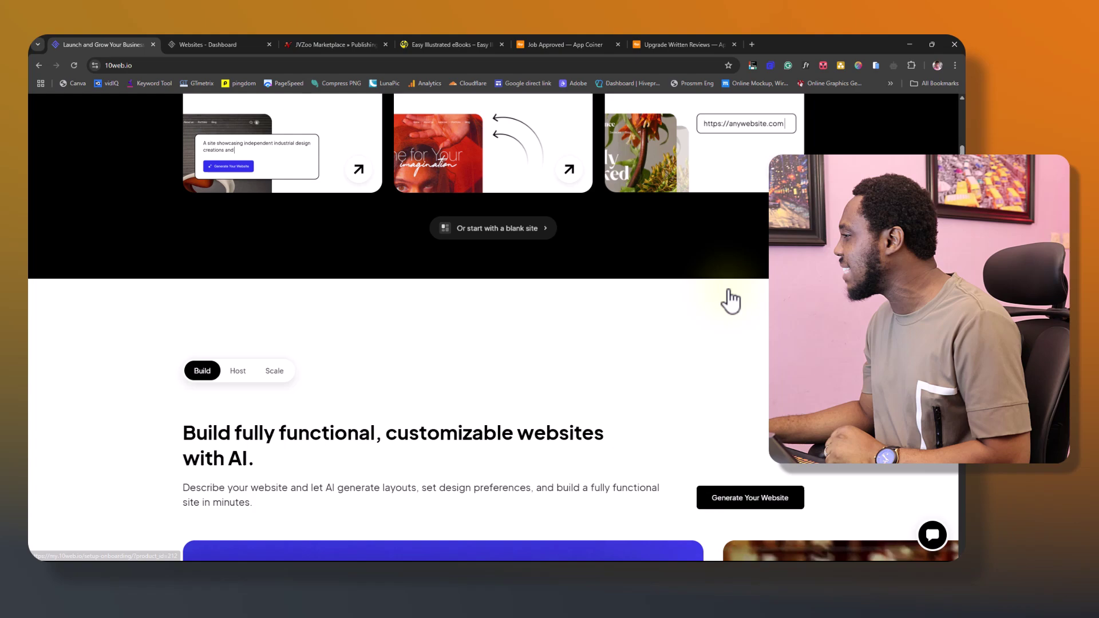
scroll(730, 290, down, 3)
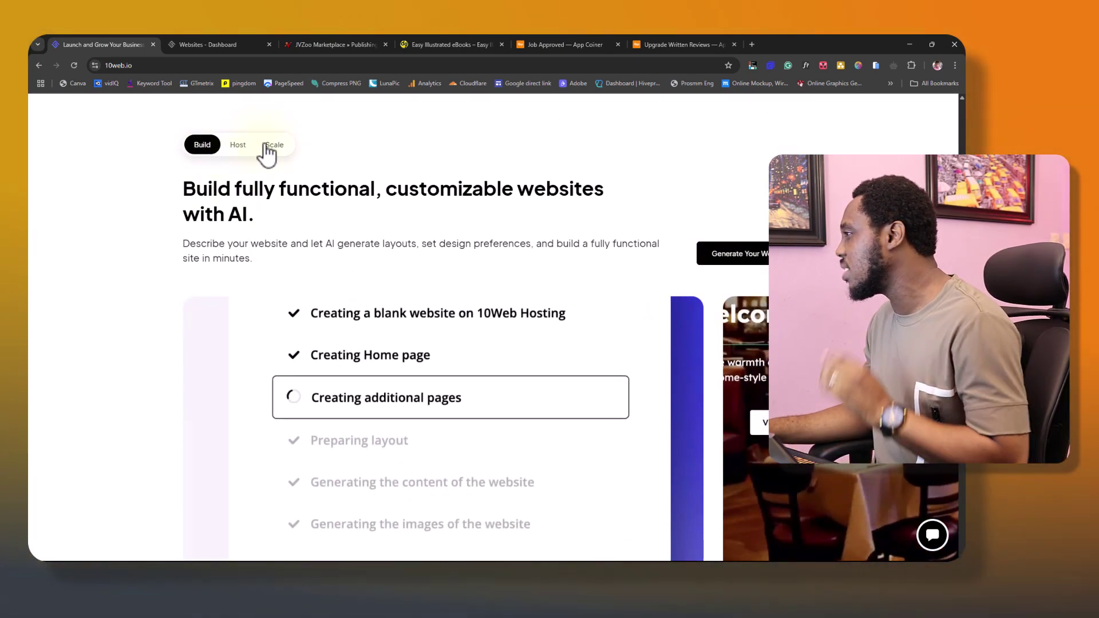
click(238, 148)
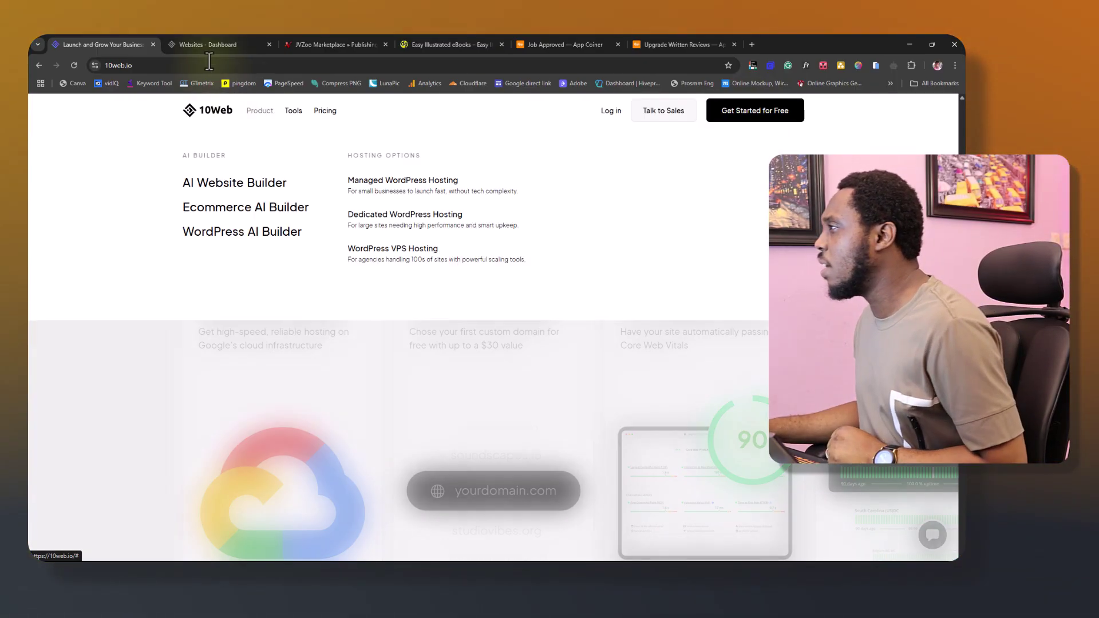
click(210, 46)
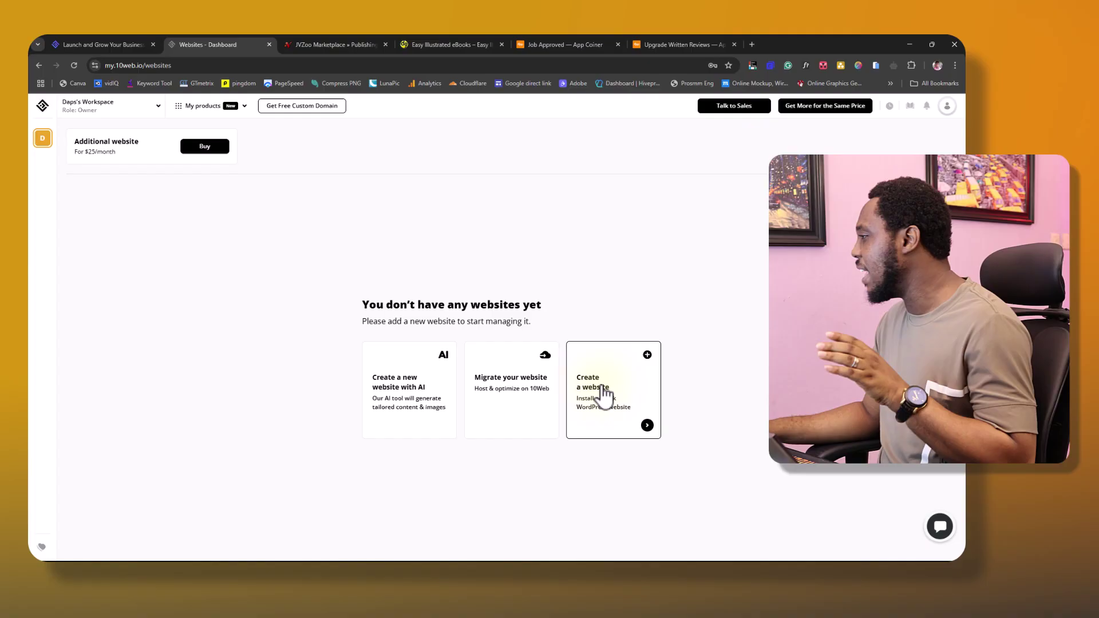
Start a new website and enter 'Daps Tutorial' as its site title
click(384, 395)
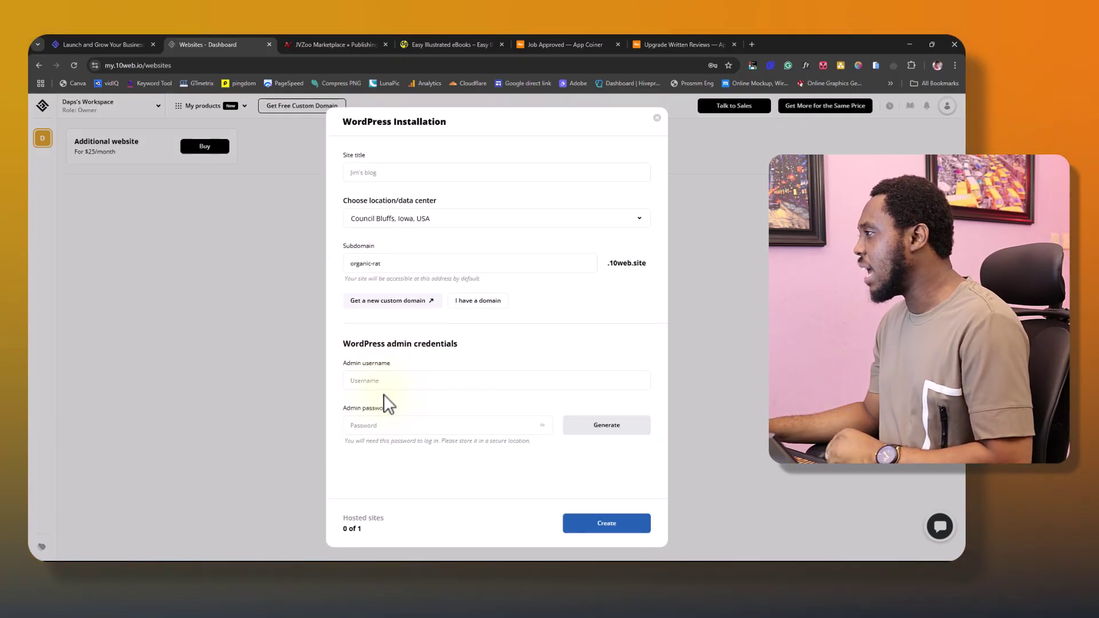
click(374, 172)
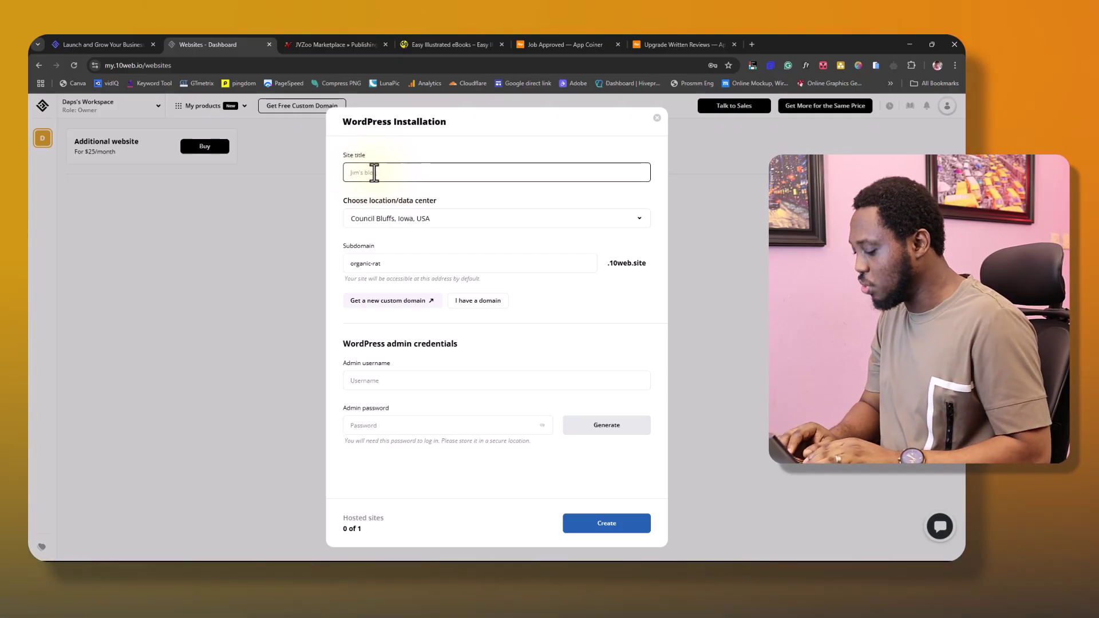
text(Da)
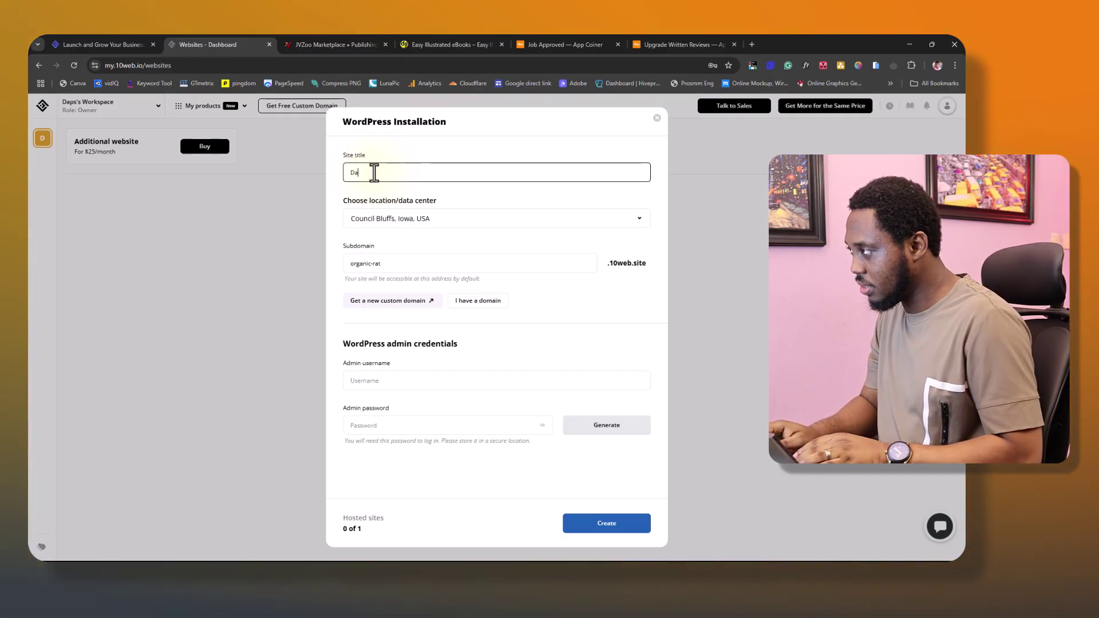
text(ps Tutorial)
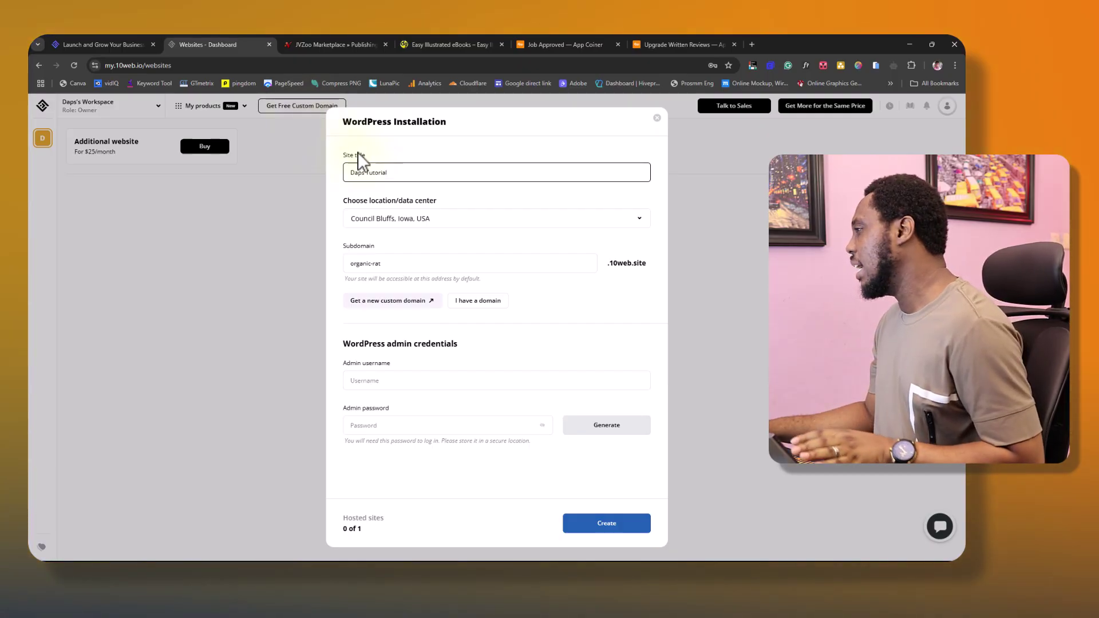
Set the subdomain to 'dapstutor', fill in the admin credentials, and create the blank site
drag(393, 265, 342, 269)
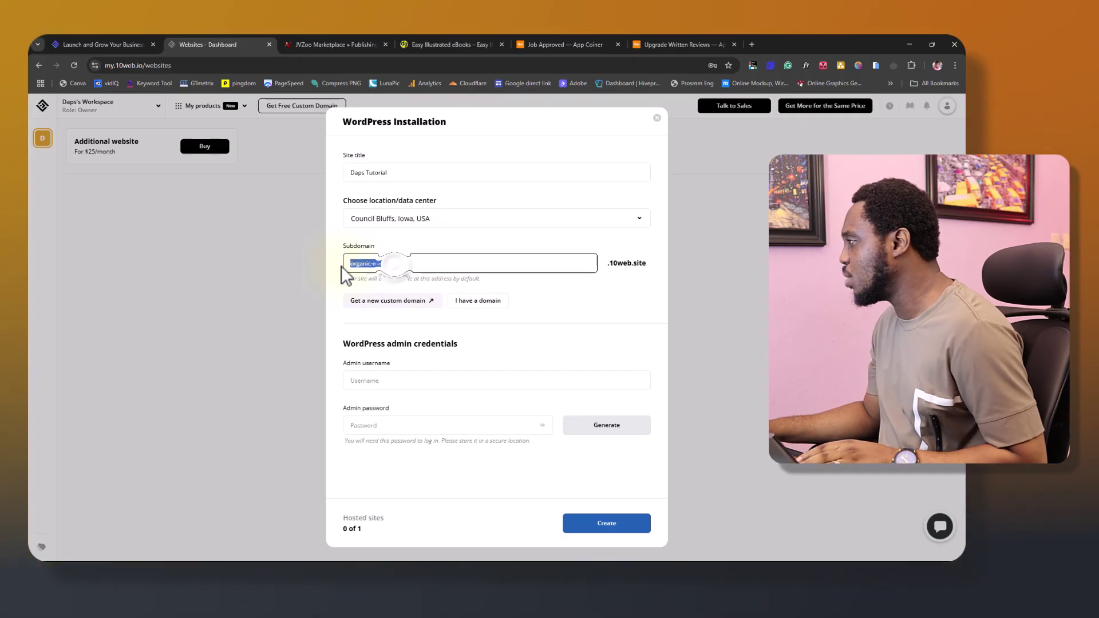
text(daps)
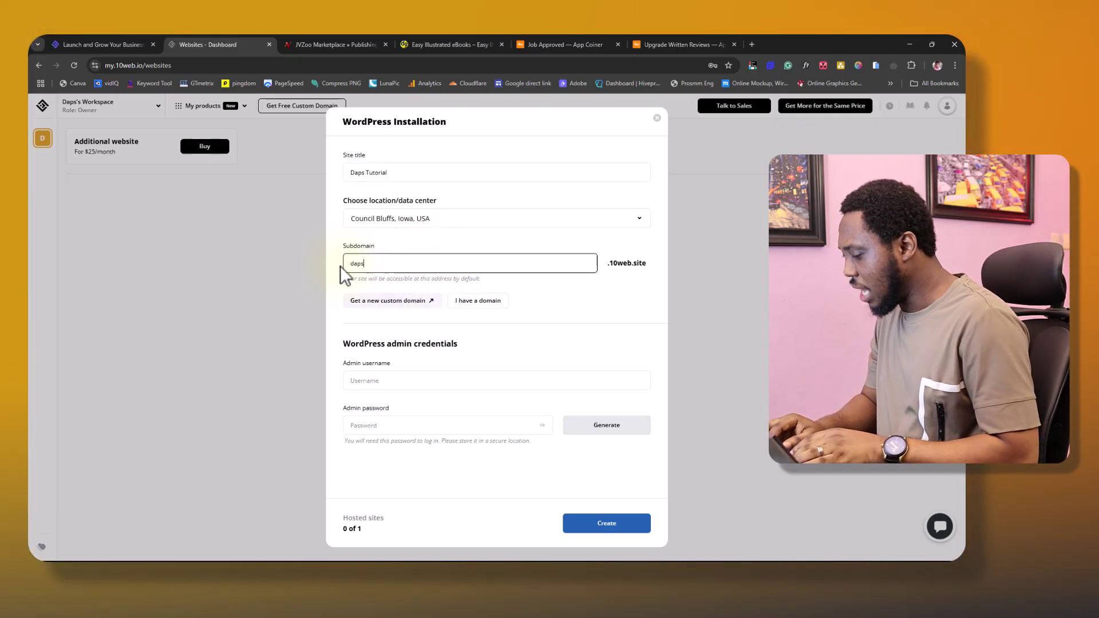
text(tutorial)
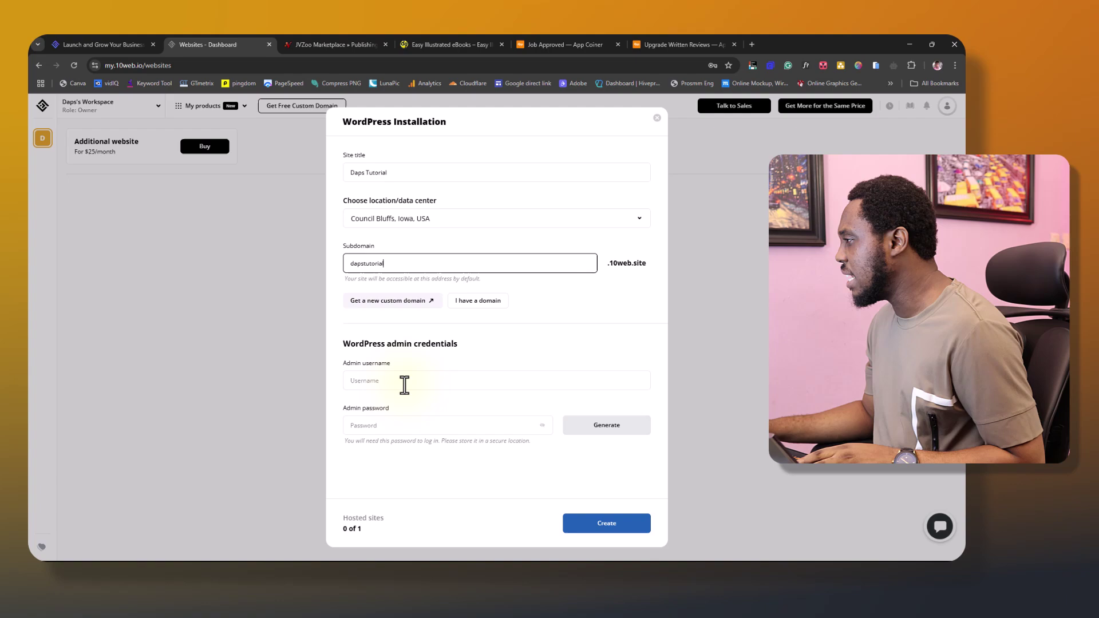
click(375, 383)
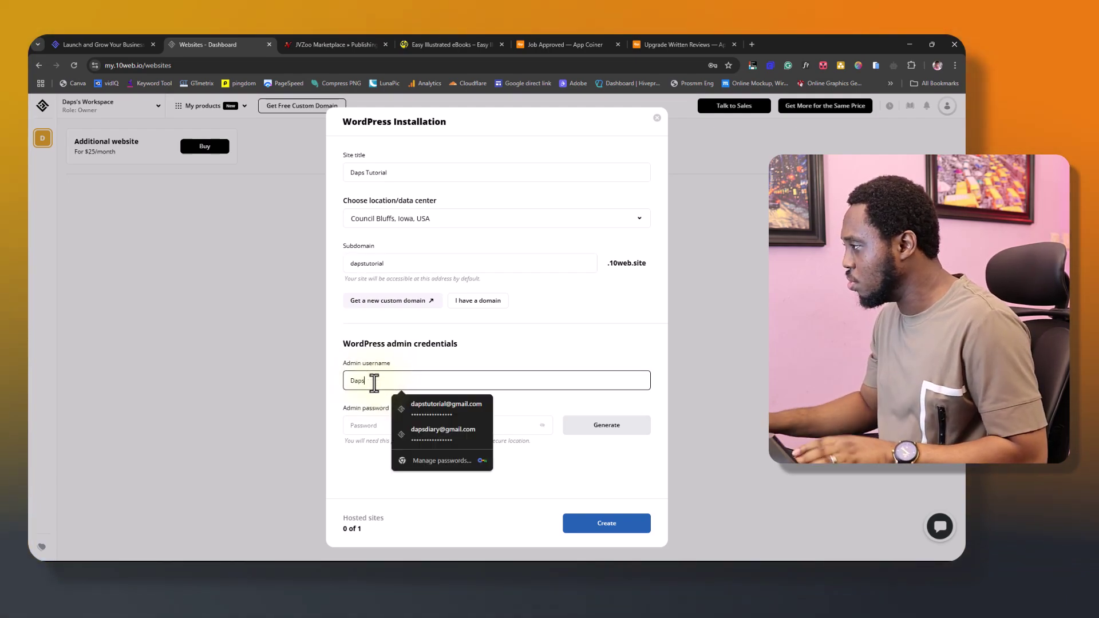
click(363, 426)
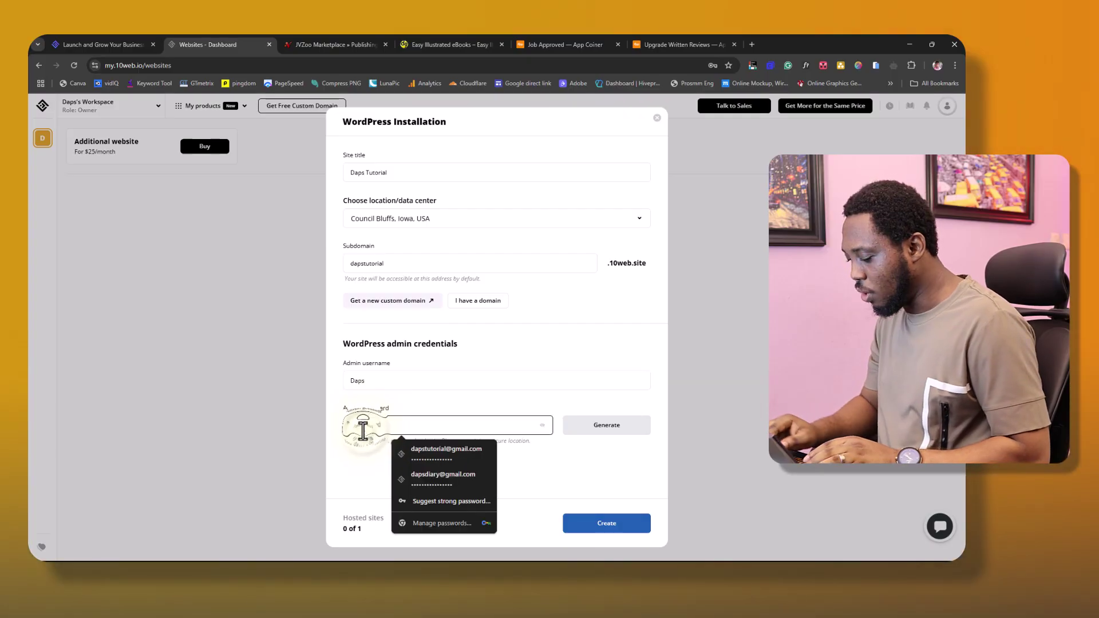
text(••••)
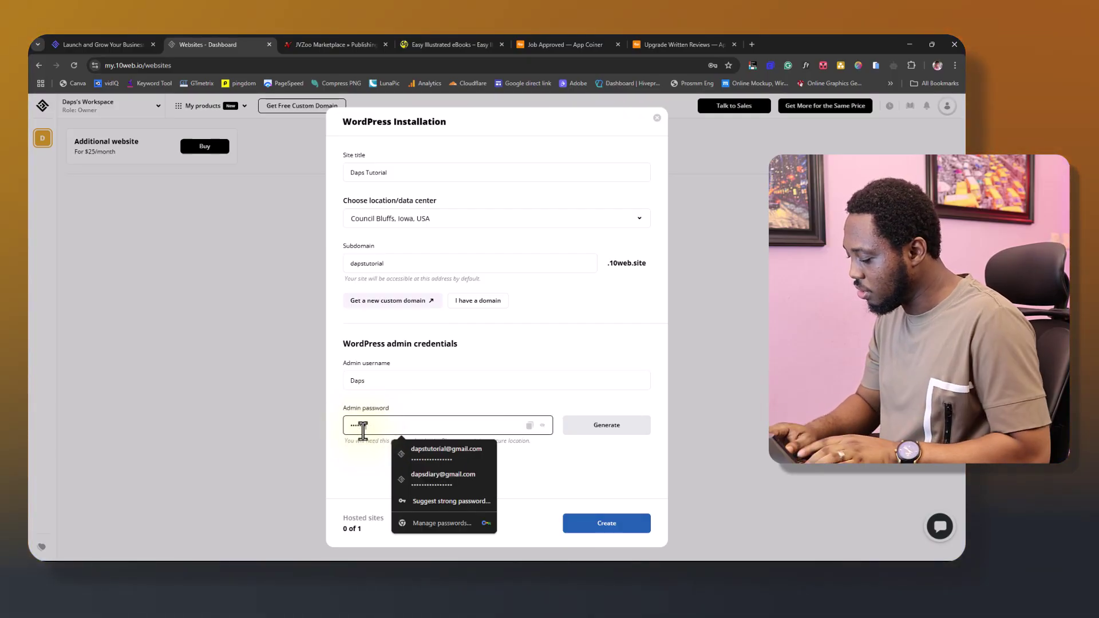
text(•••••••••)
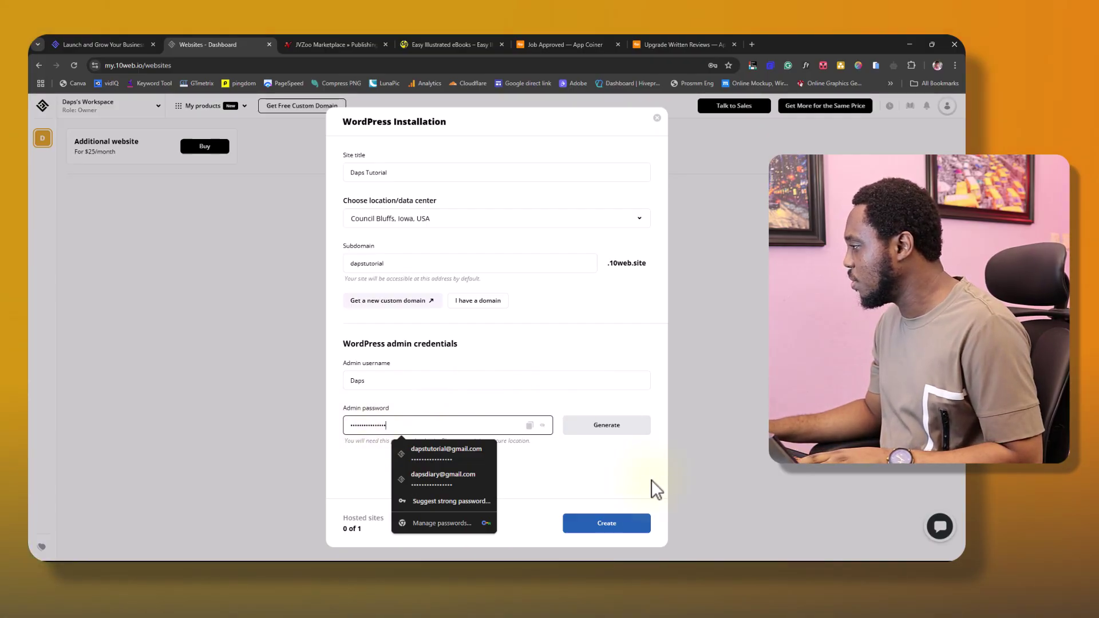
click(607, 524)
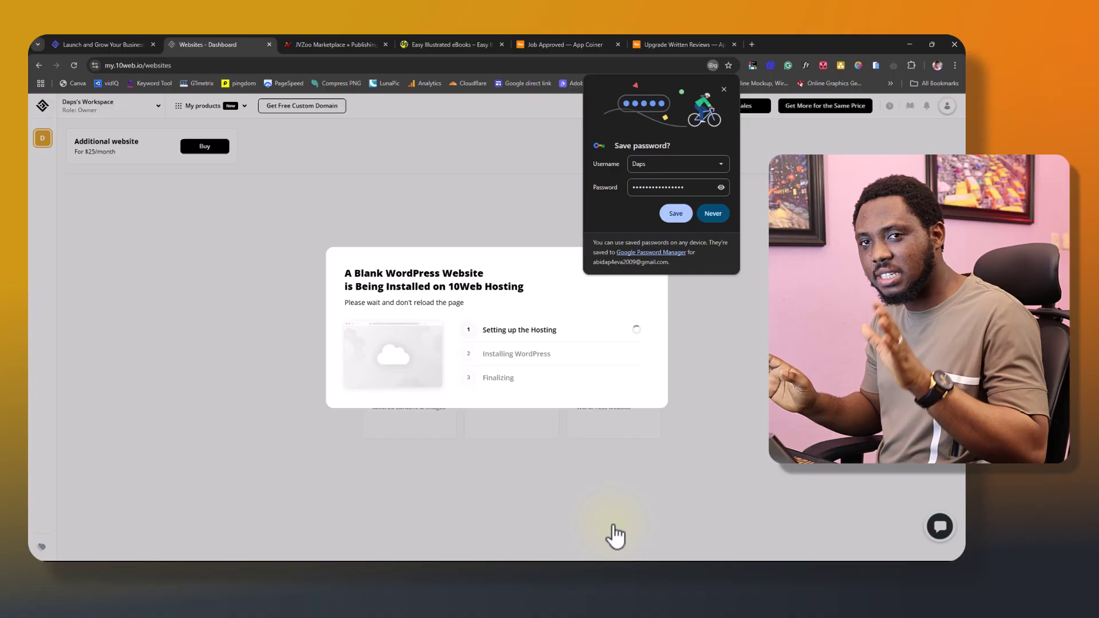
Dismiss the save-password prompt, get started, and reach AI Builder's recreate-from-URL dialog
click(747, 228)
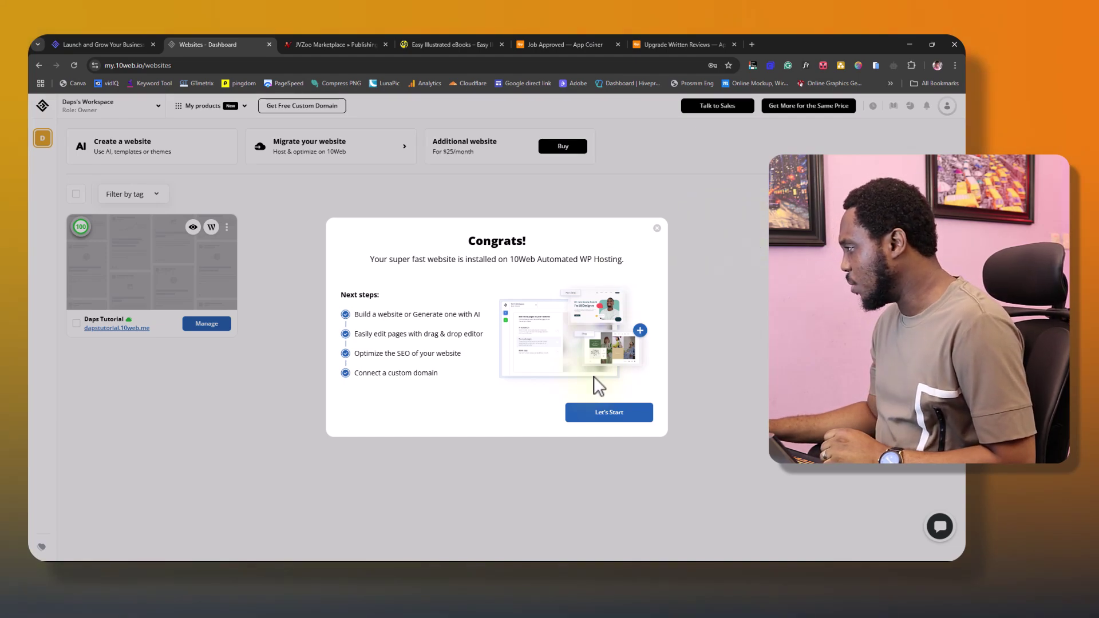
click(614, 414)
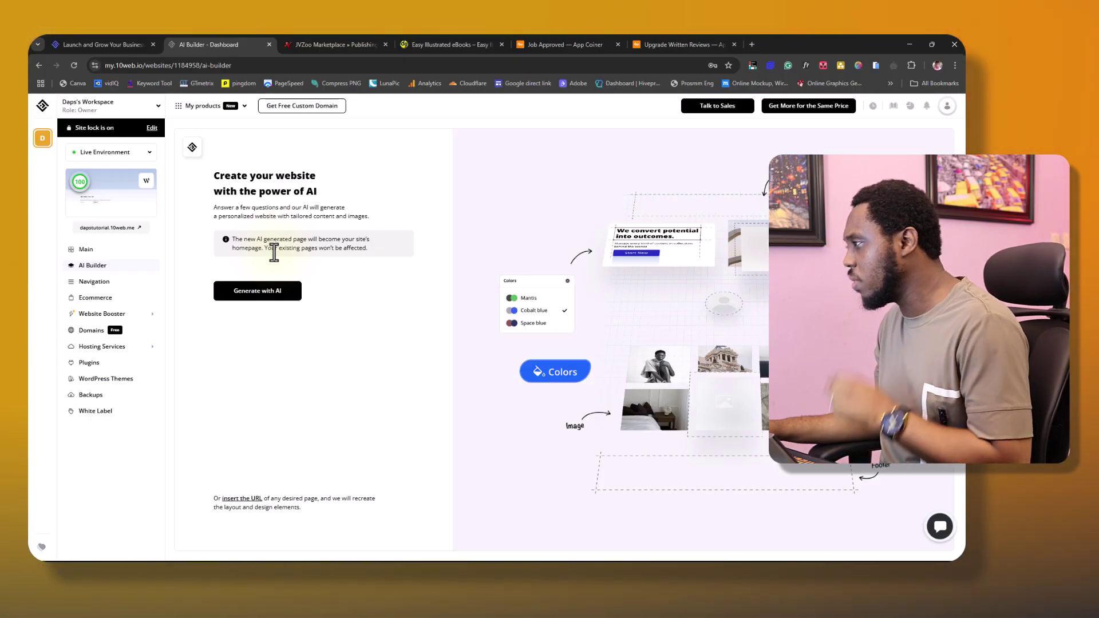
click(263, 295)
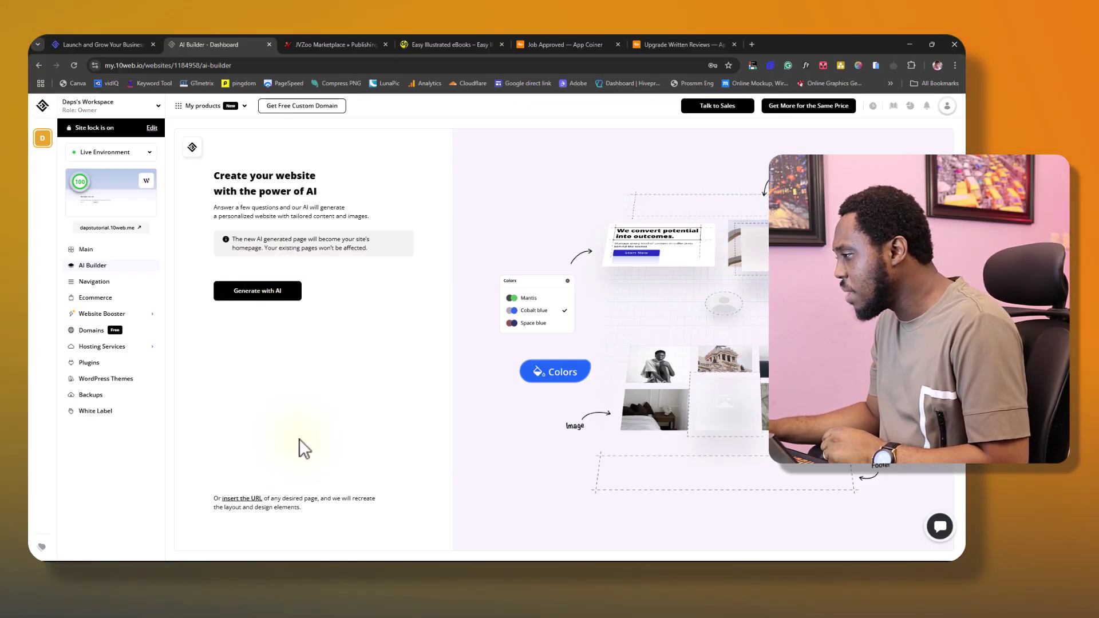
click(242, 500)
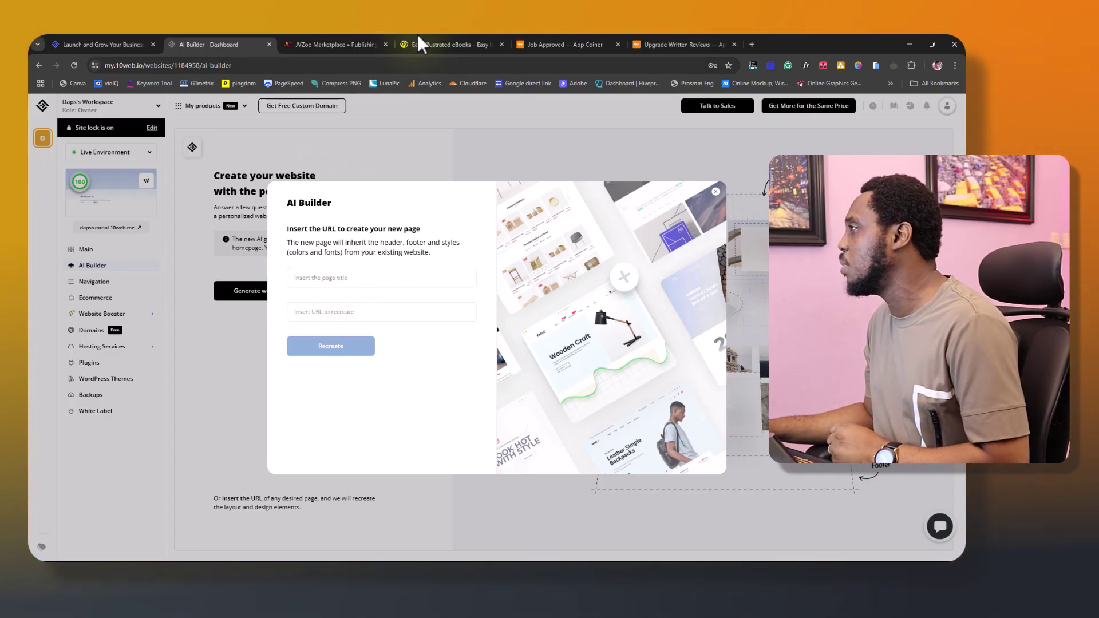
Copy the easyillustratedebooks.com sales page address from the competitor's tab
click(439, 45)
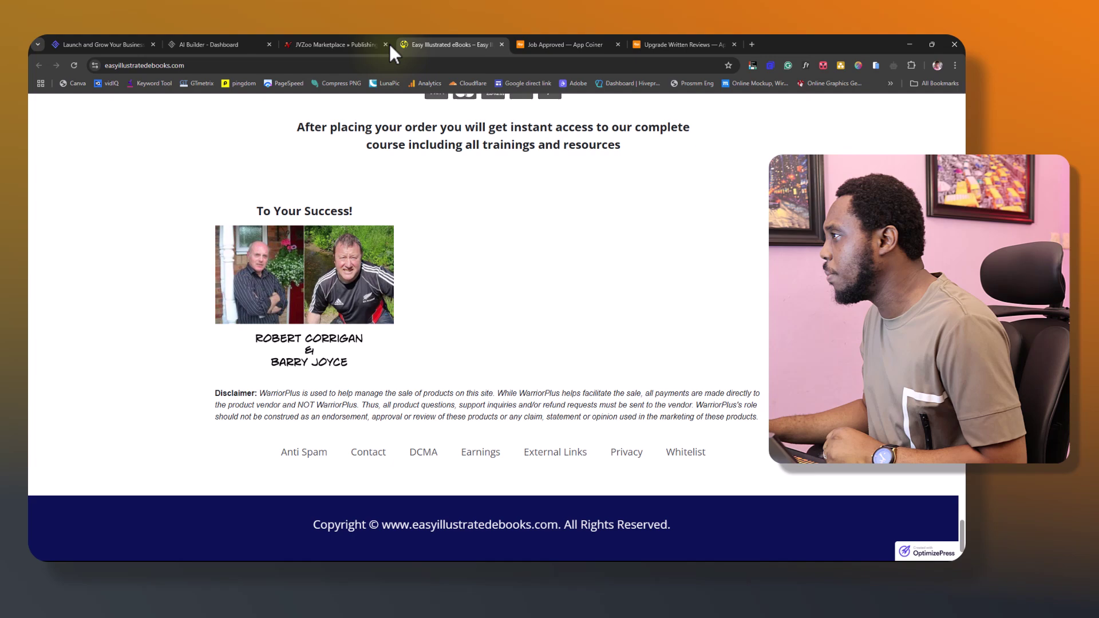
click(116, 66)
right_click(116, 65)
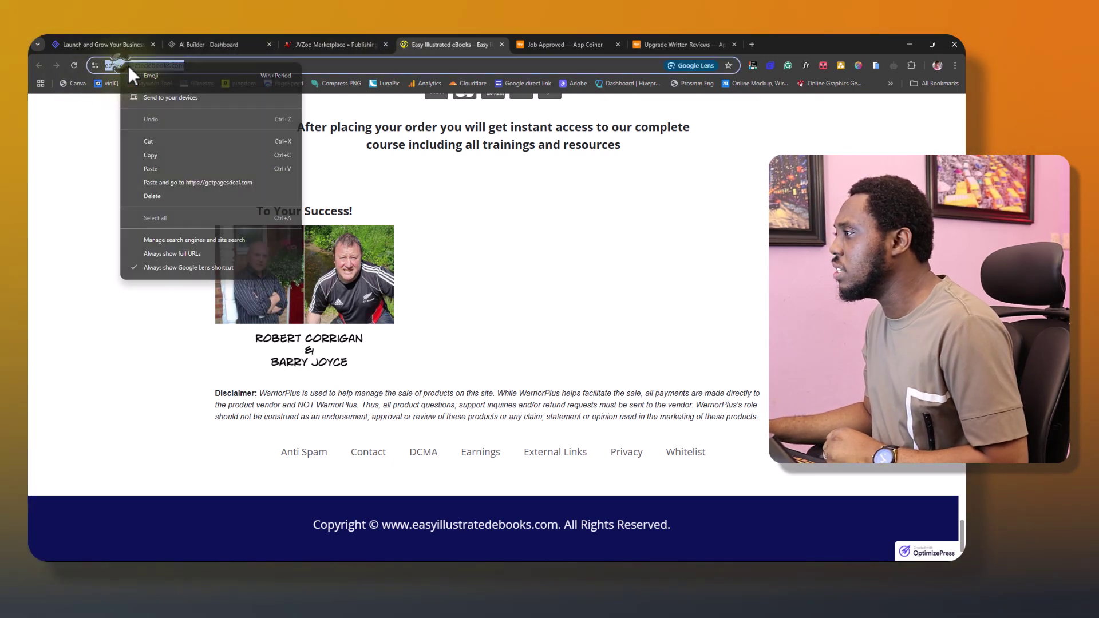
click(157, 154)
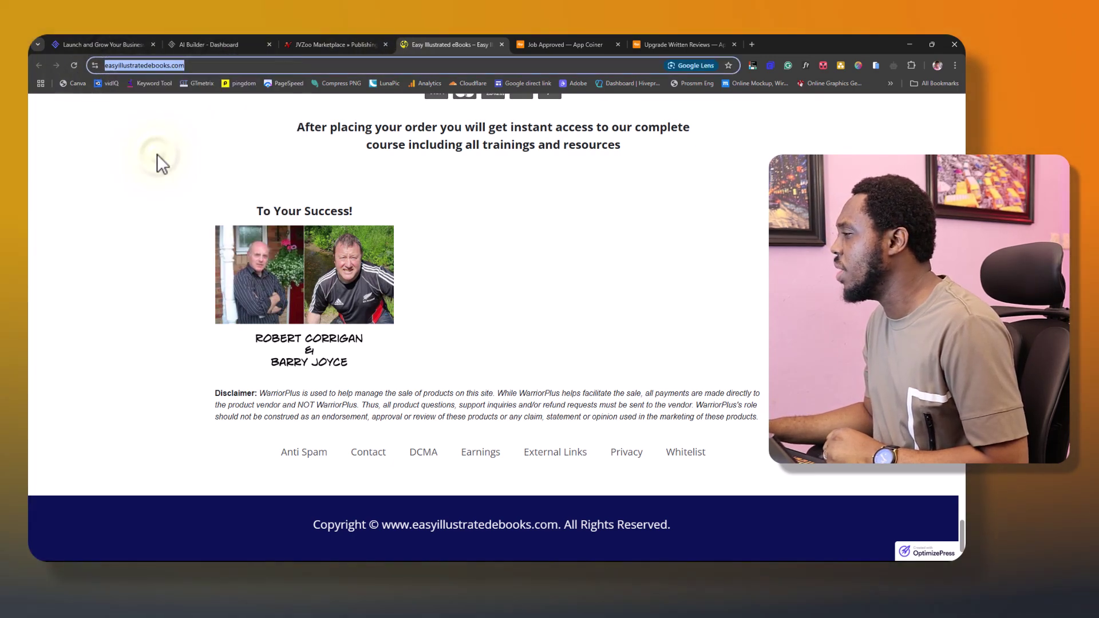
click(223, 44)
Recreate that URL in AI Builder as a new page titled 'Landing page'
click(314, 280)
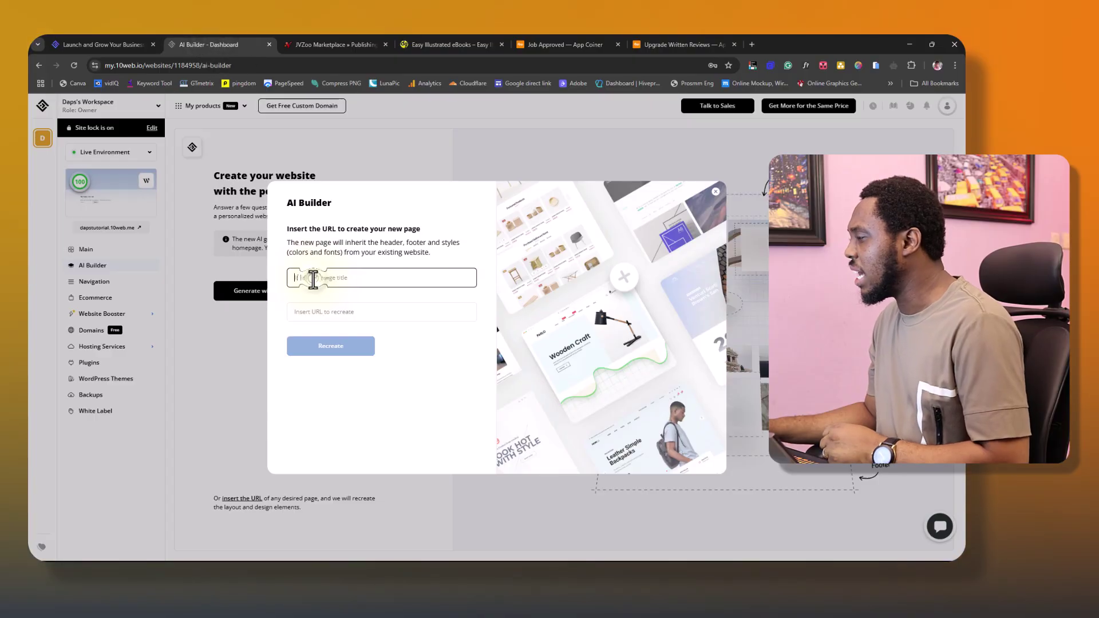
text(Landing p)
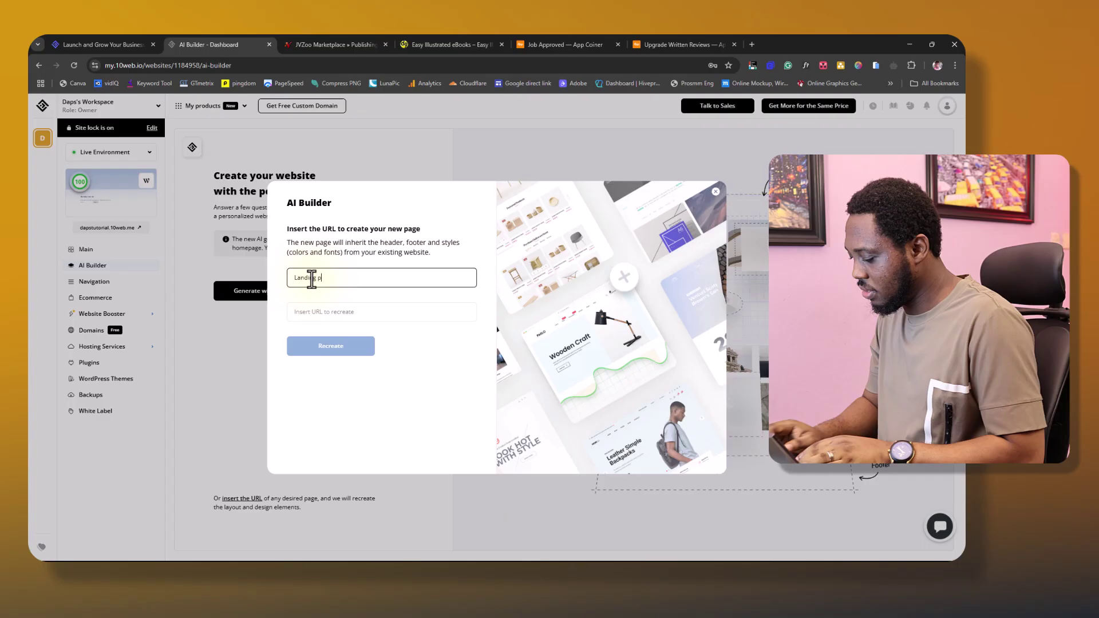
text(age)
click(310, 313)
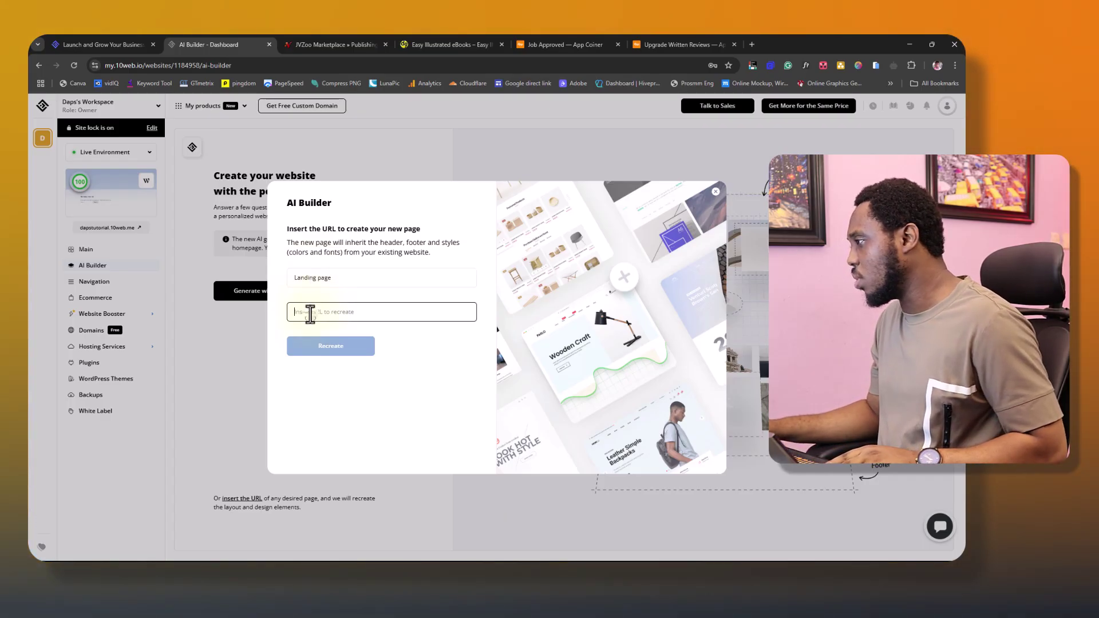
key(ctrl+v)
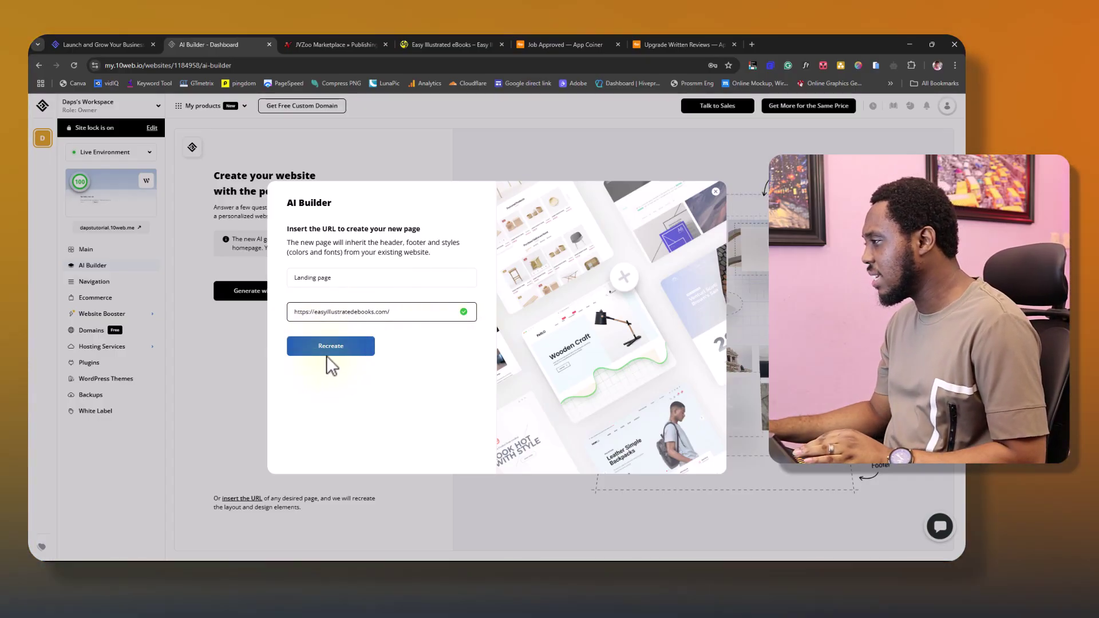
click(325, 349)
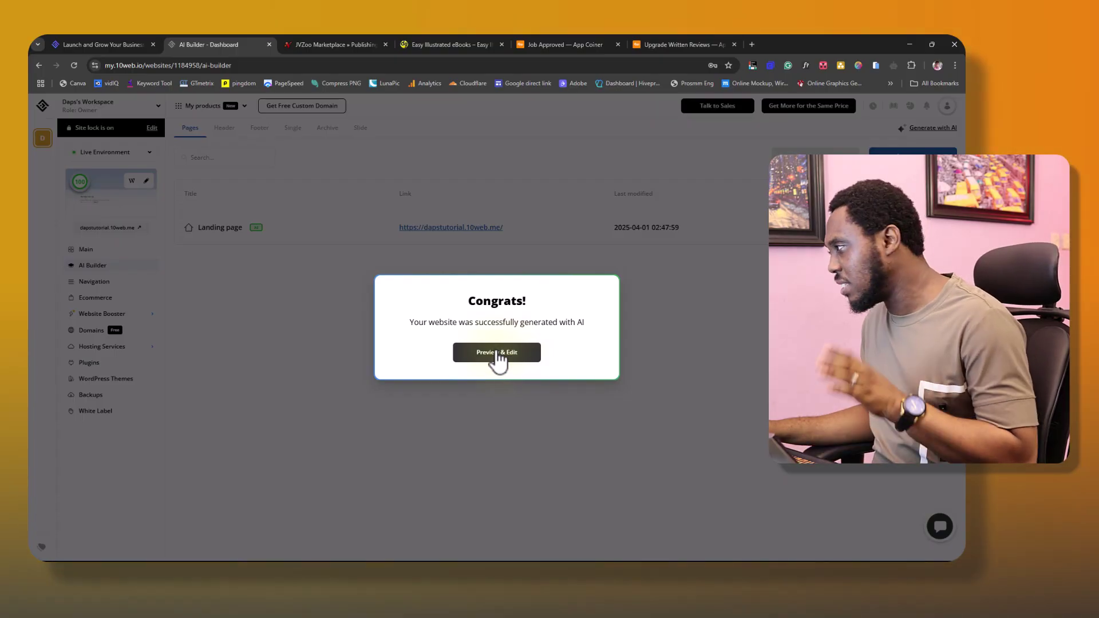
Open the generated Landing page for editing and its live link in a new tab
click(502, 355)
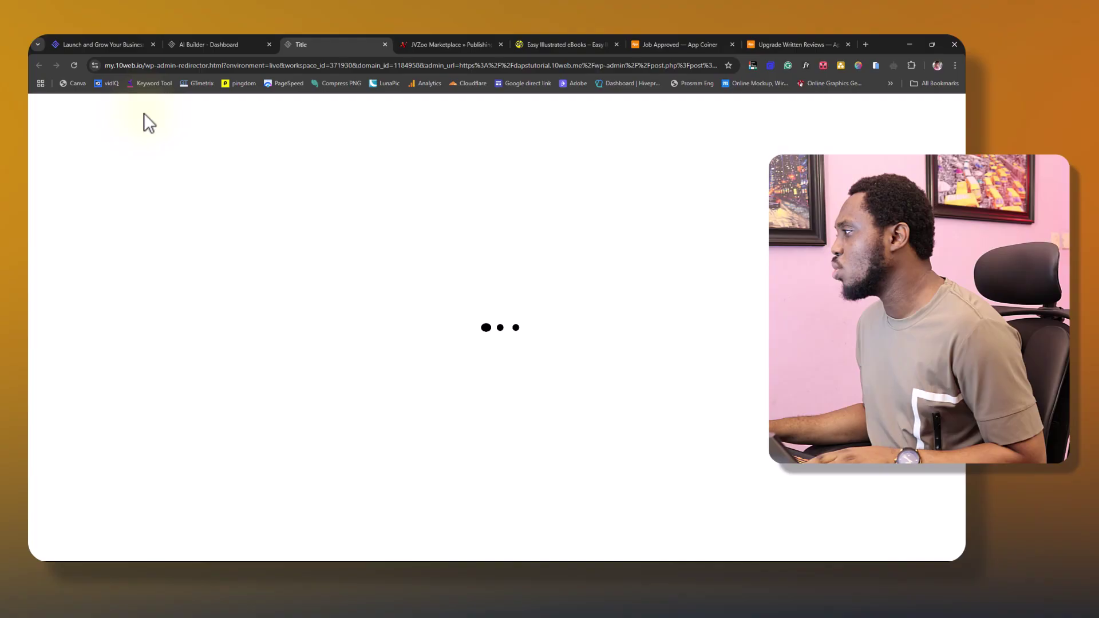
click(201, 44)
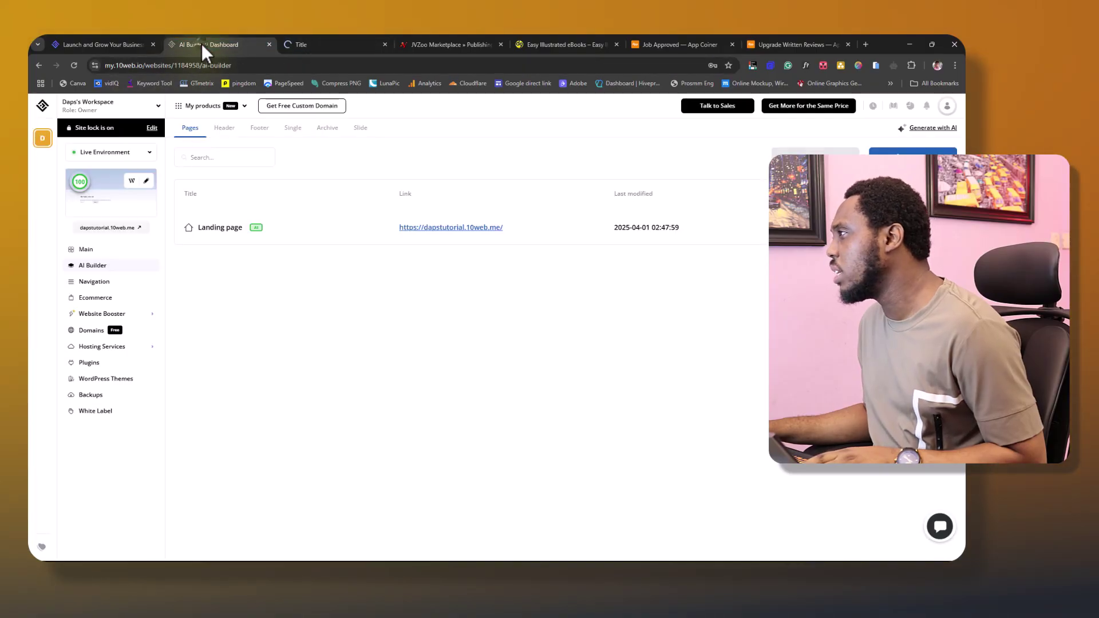
right_click(434, 229)
click(460, 240)
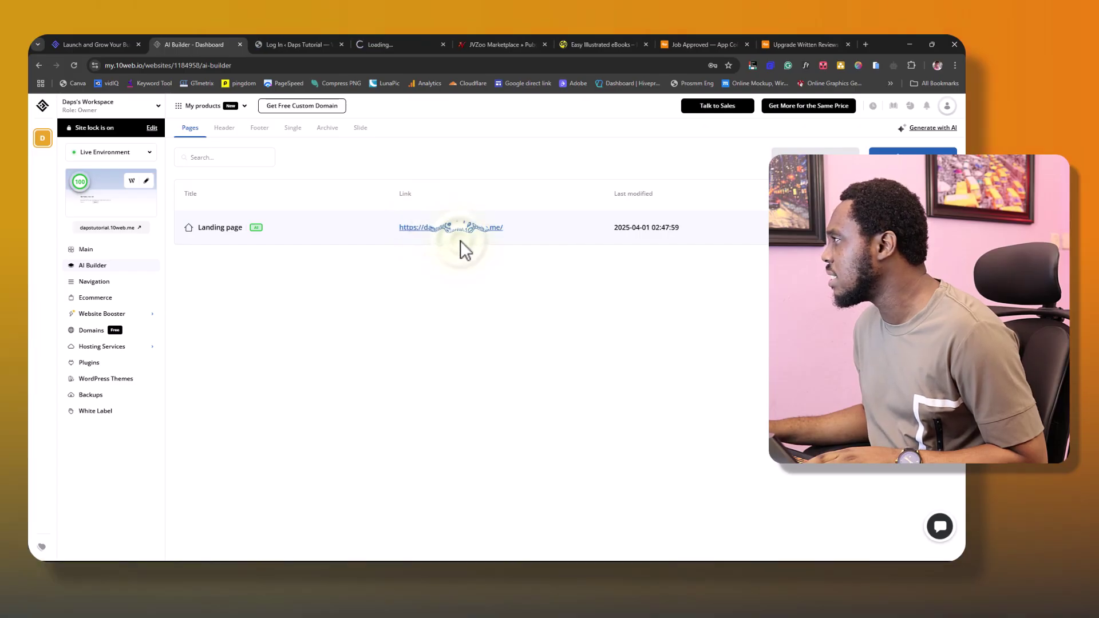
Log in to the WordPress admin with the site's username and password, then view the live landing page
click(292, 45)
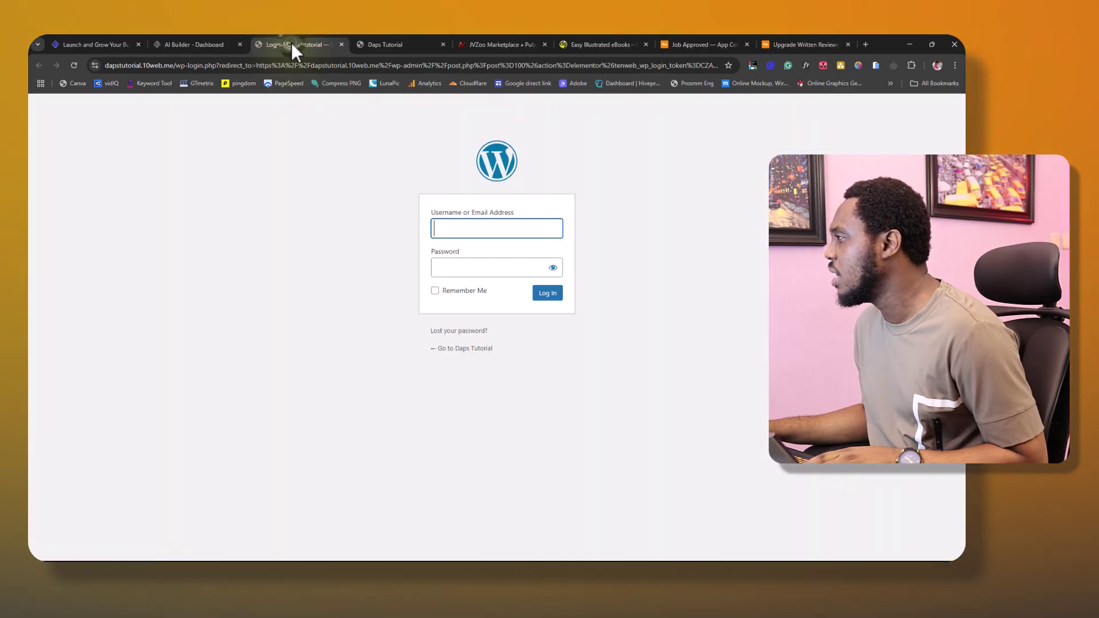
click(458, 232)
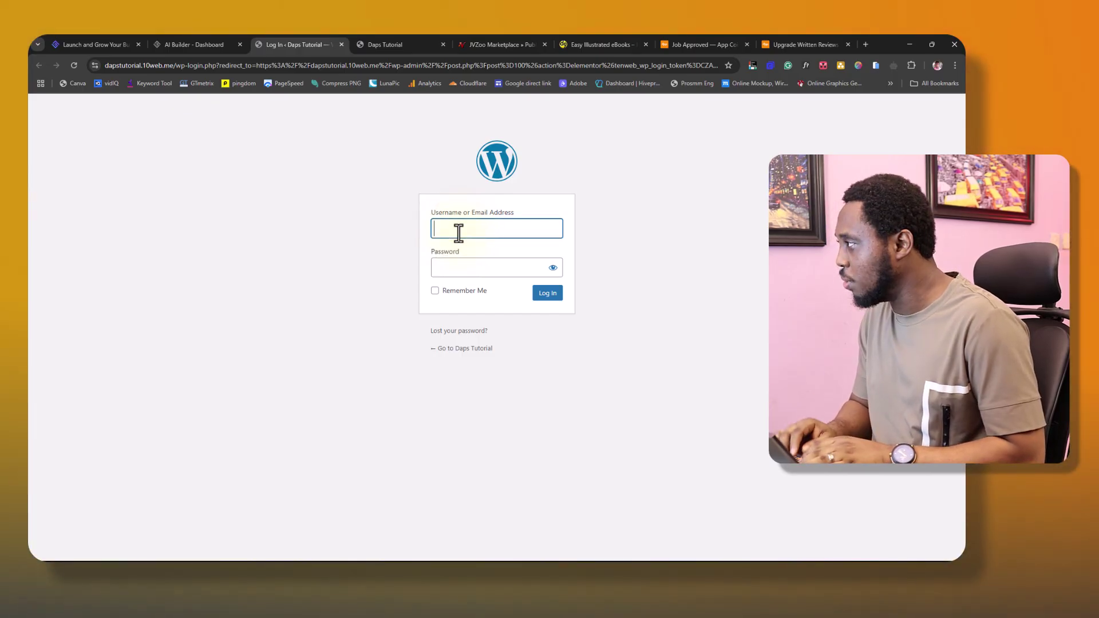
text(daps)
key(Tab)
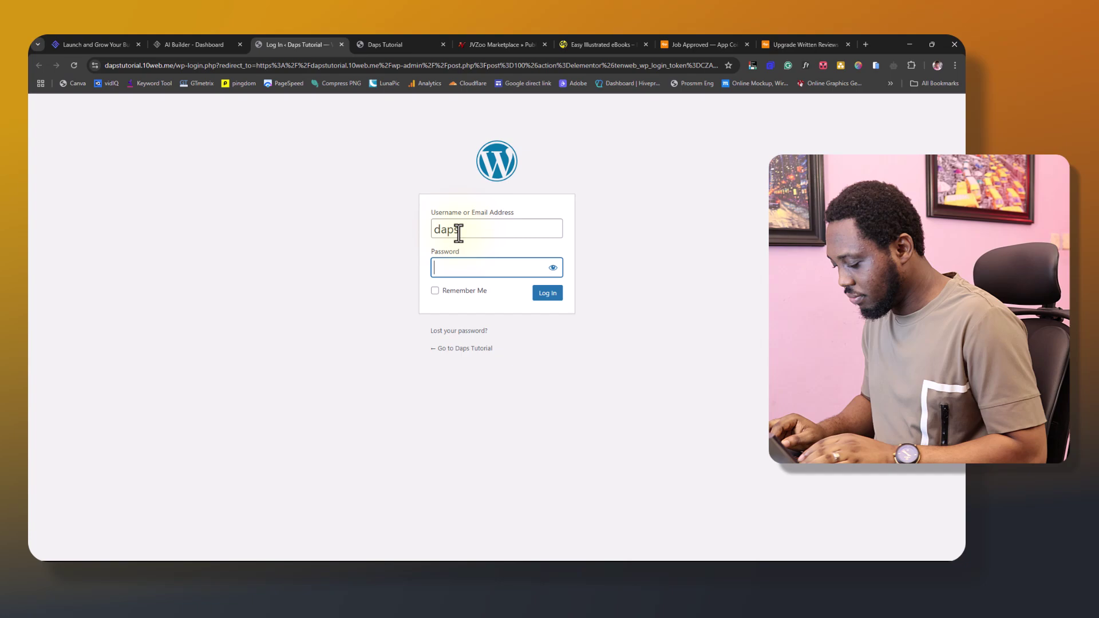
text(••••)
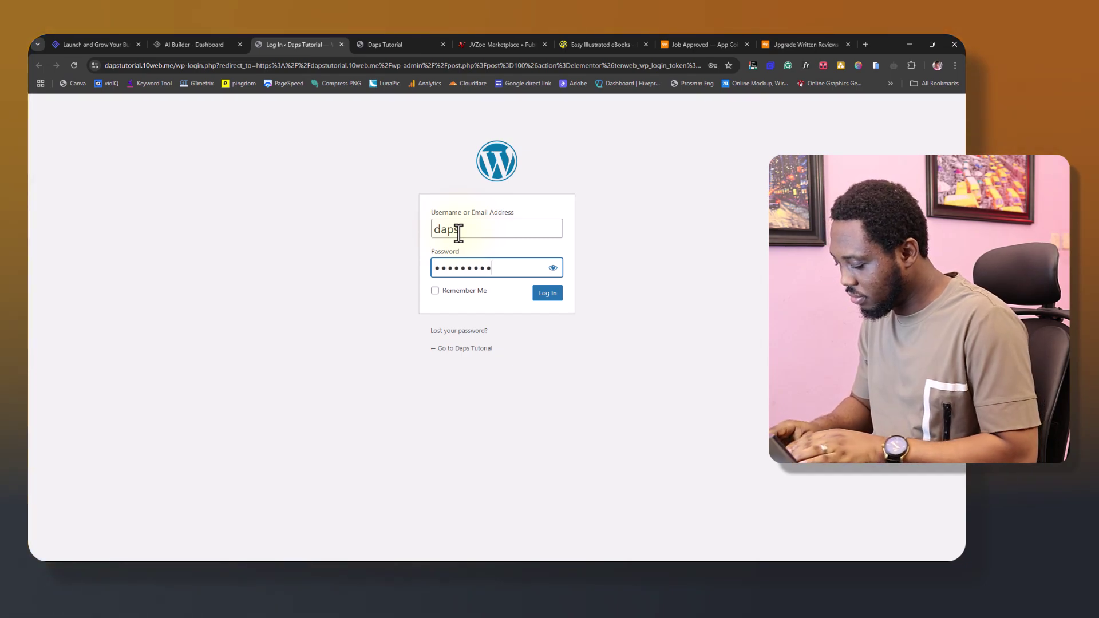
text(••)
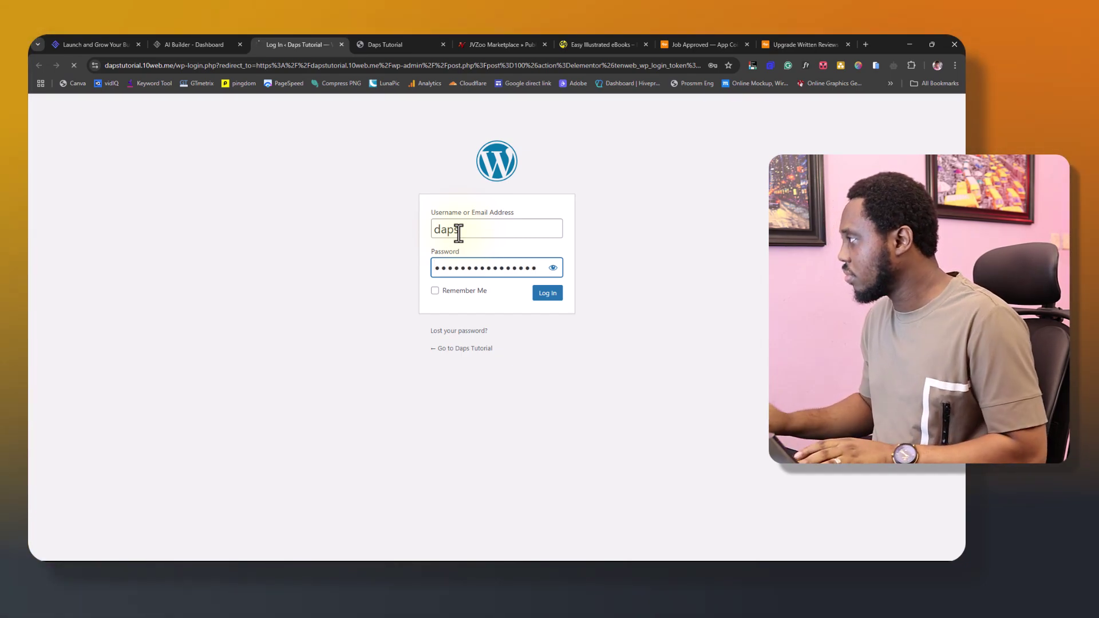
key(Return)
click(393, 46)
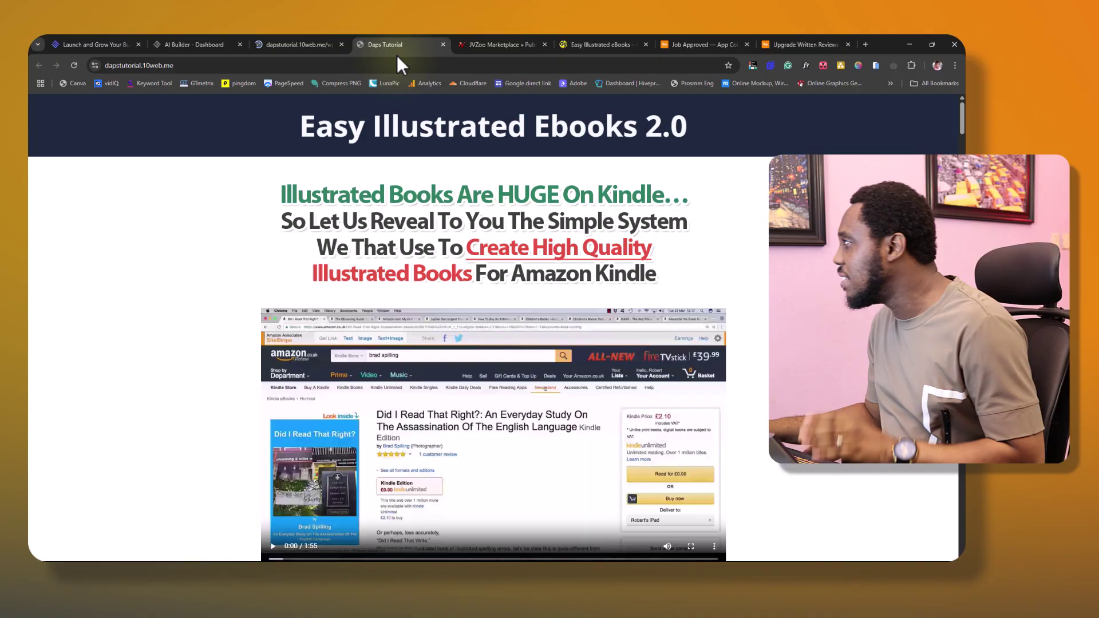
click(592, 40)
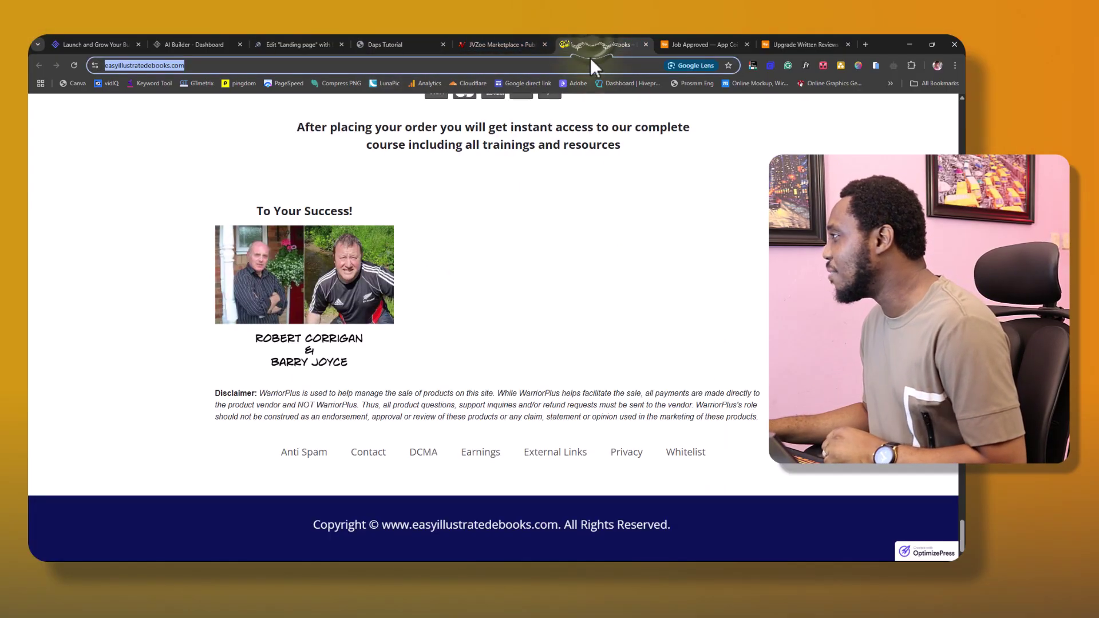
scroll(532, 206, up, 10)
scroll(524, 199, up, 20)
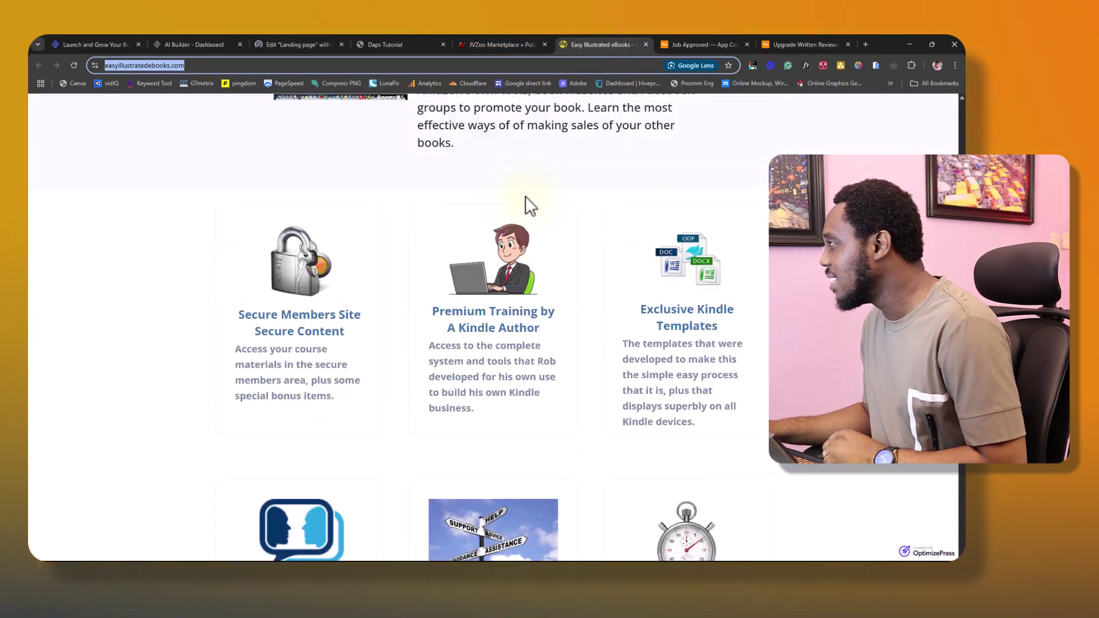
scroll(522, 195, up, 20)
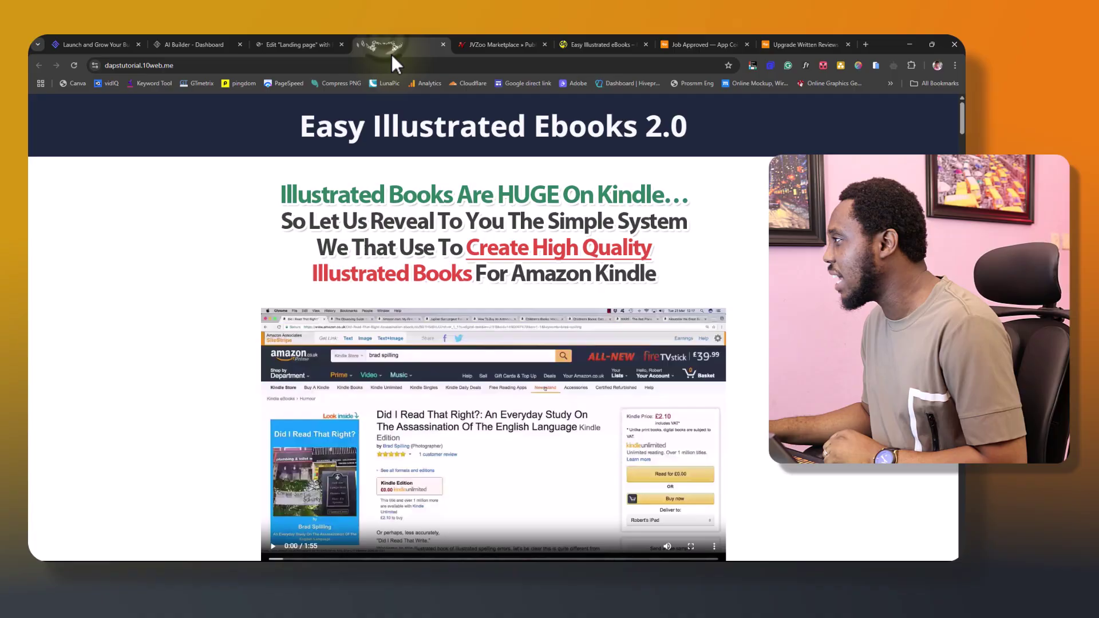
click(382, 45)
scroll(445, 231, down, 2)
scroll(445, 231, down, 18)
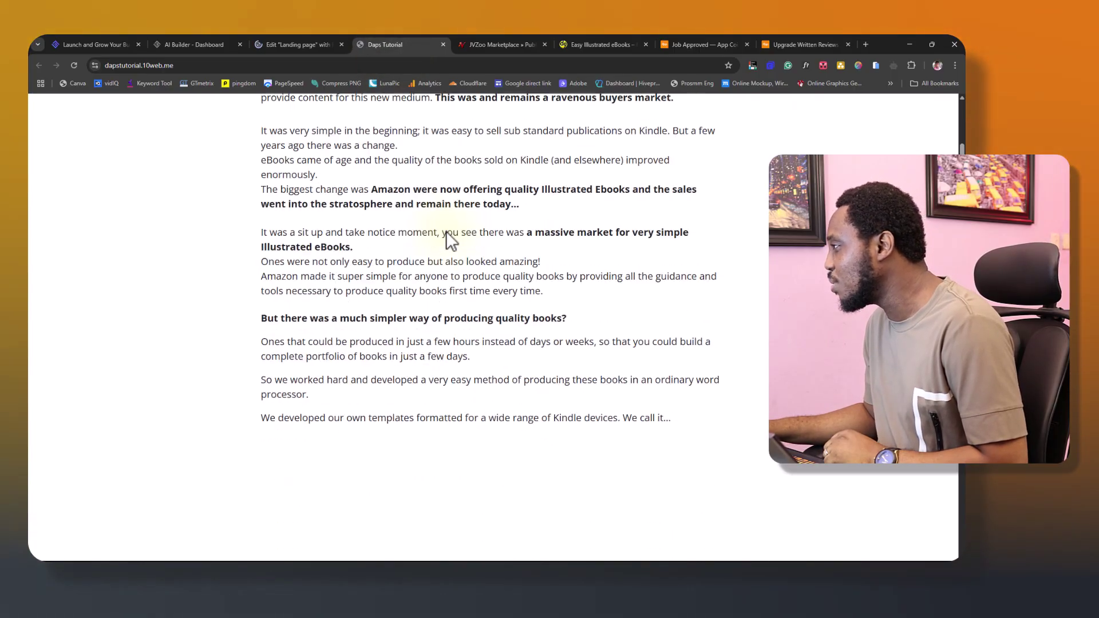
scroll(446, 235, down, 10)
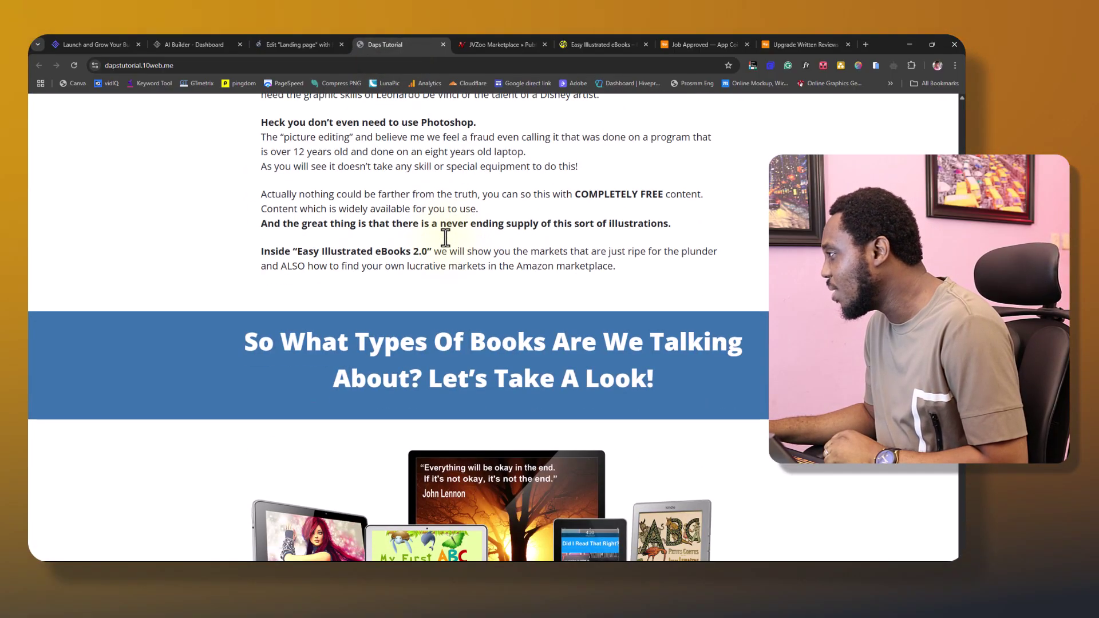
scroll(449, 238, down, 12)
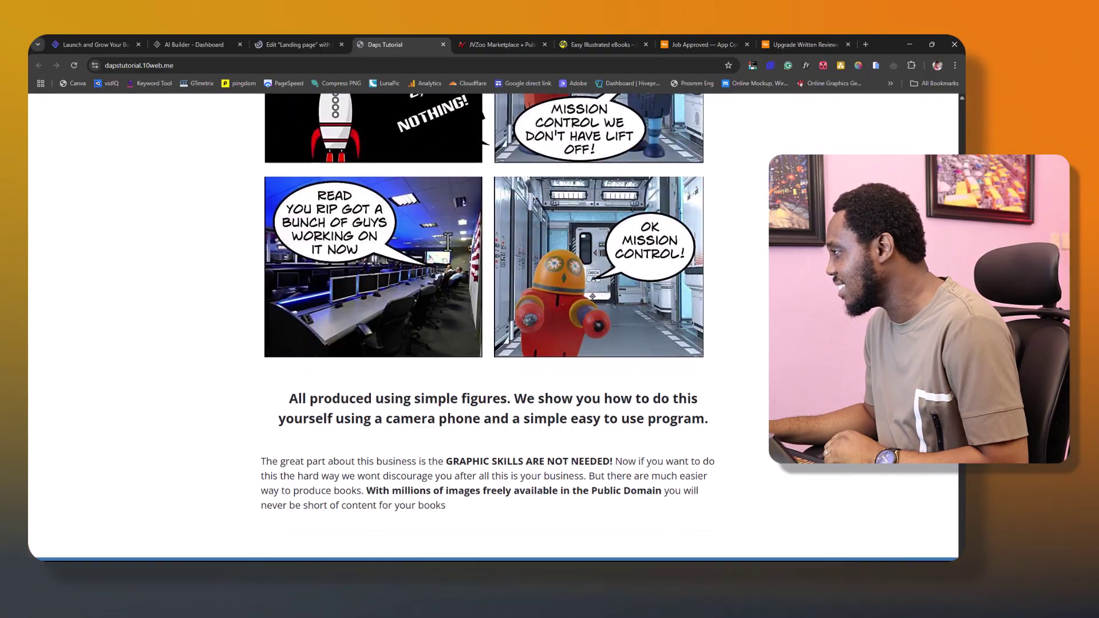
scroll(449, 242, down, 14)
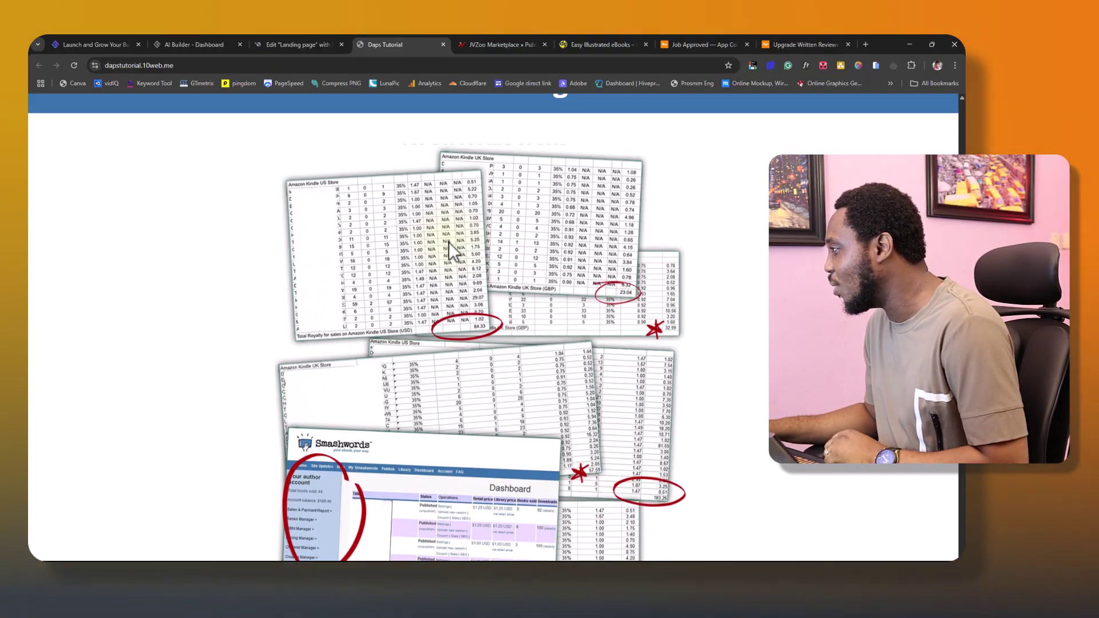
scroll(449, 242, down, 4)
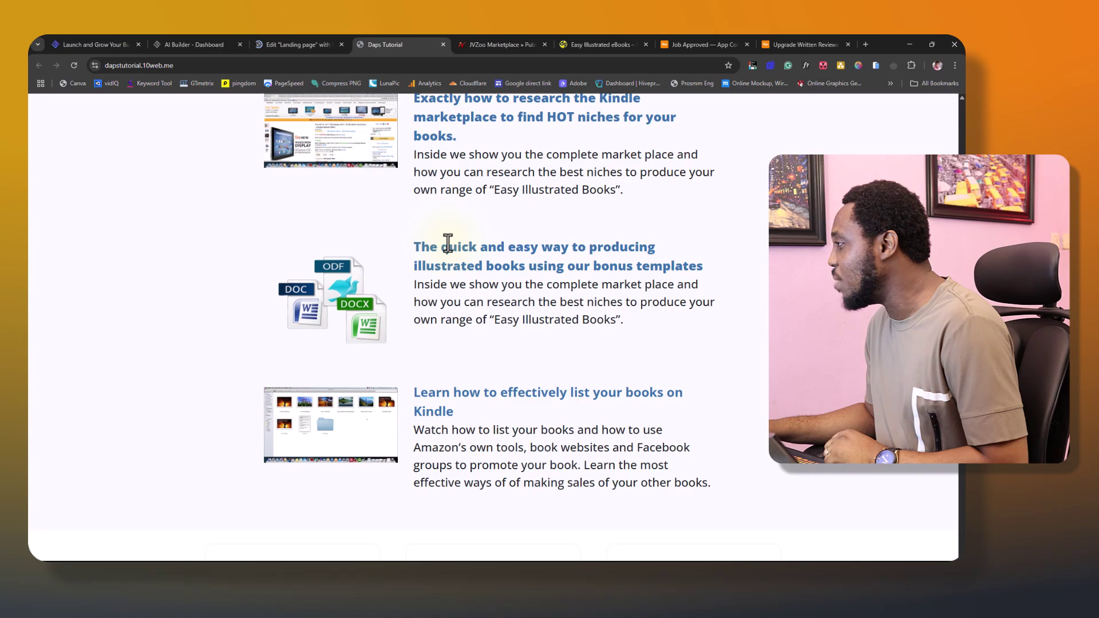
scroll(448, 243, down, 14)
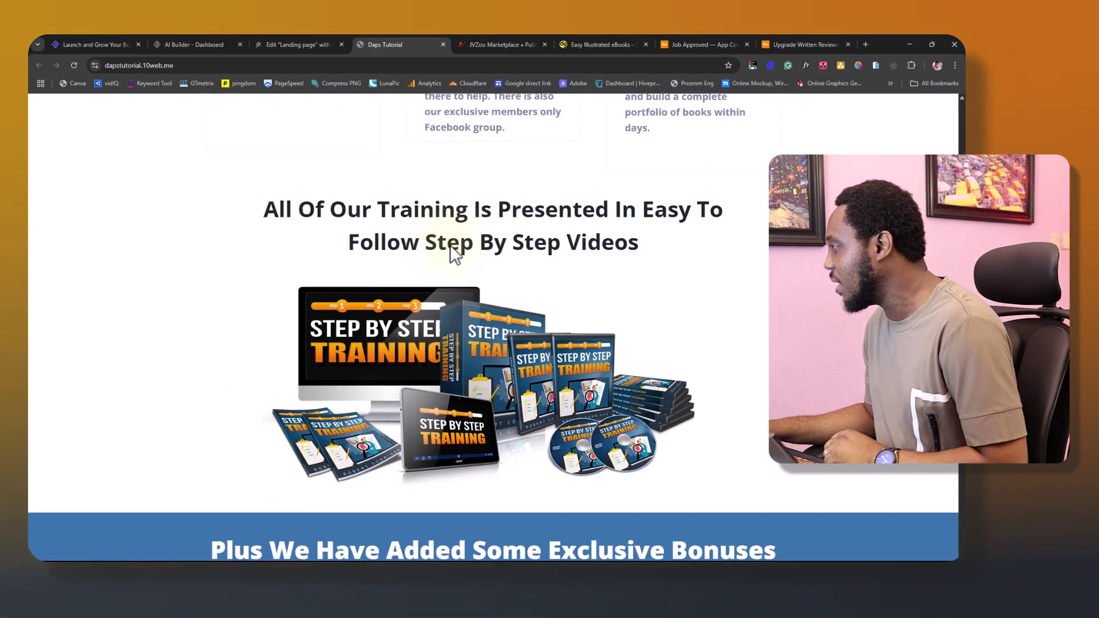
scroll(450, 245, down, 15)
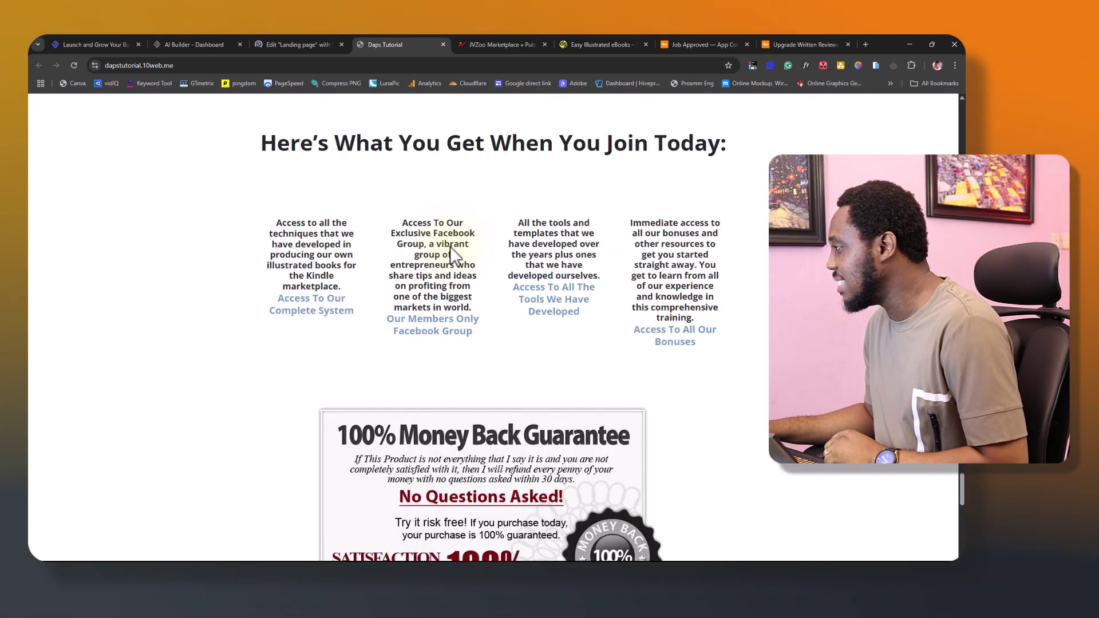
scroll(450, 246, down, 9)
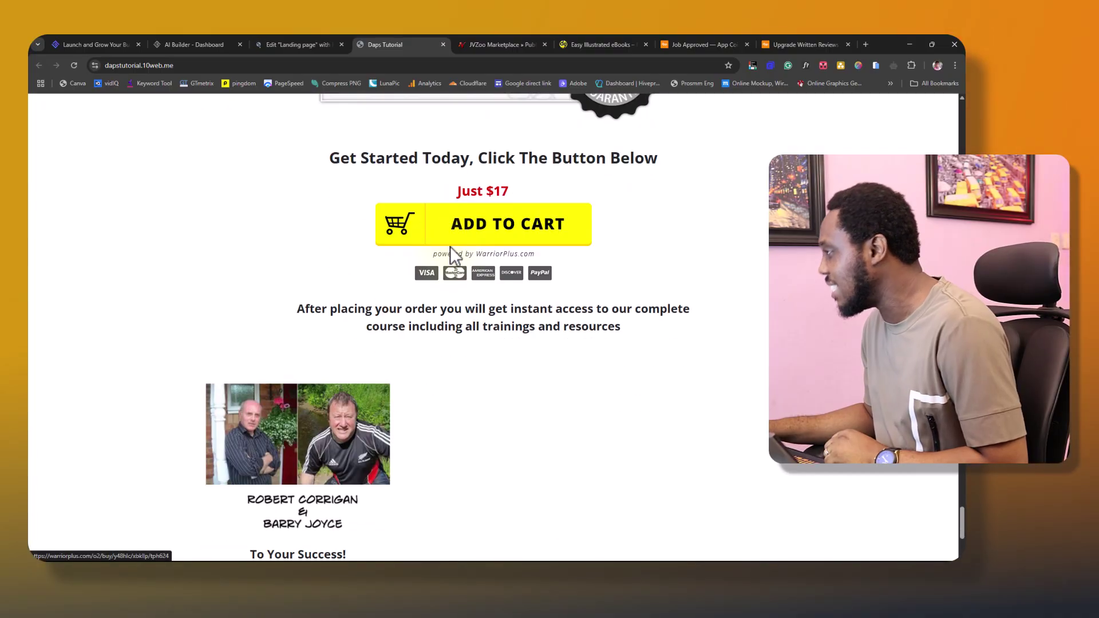
scroll(450, 246, down, 3)
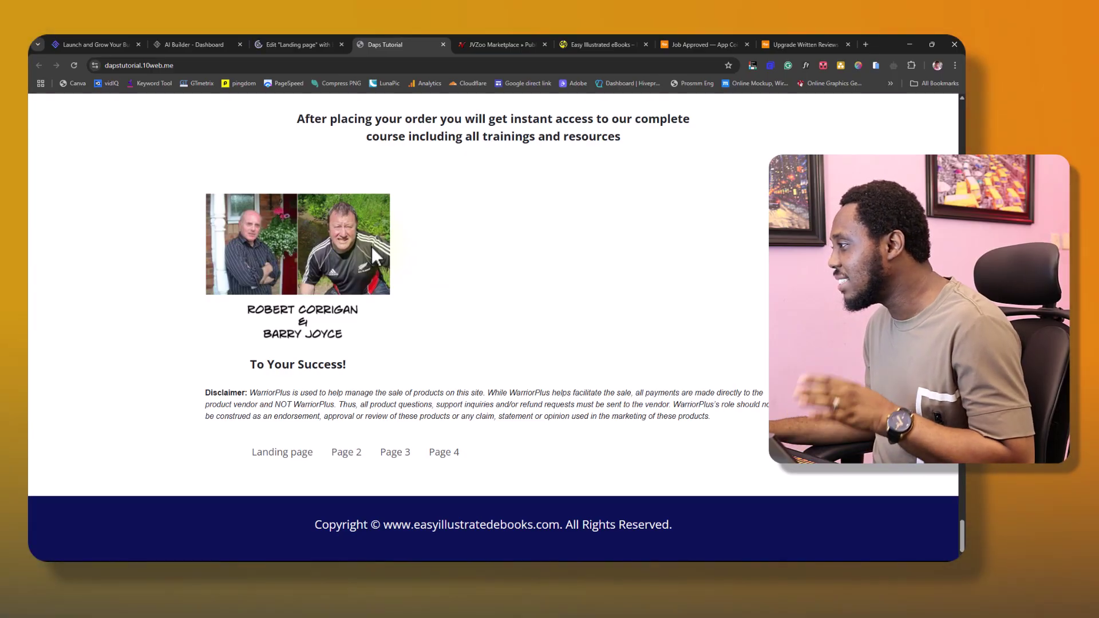
scroll(481, 285, up, 15)
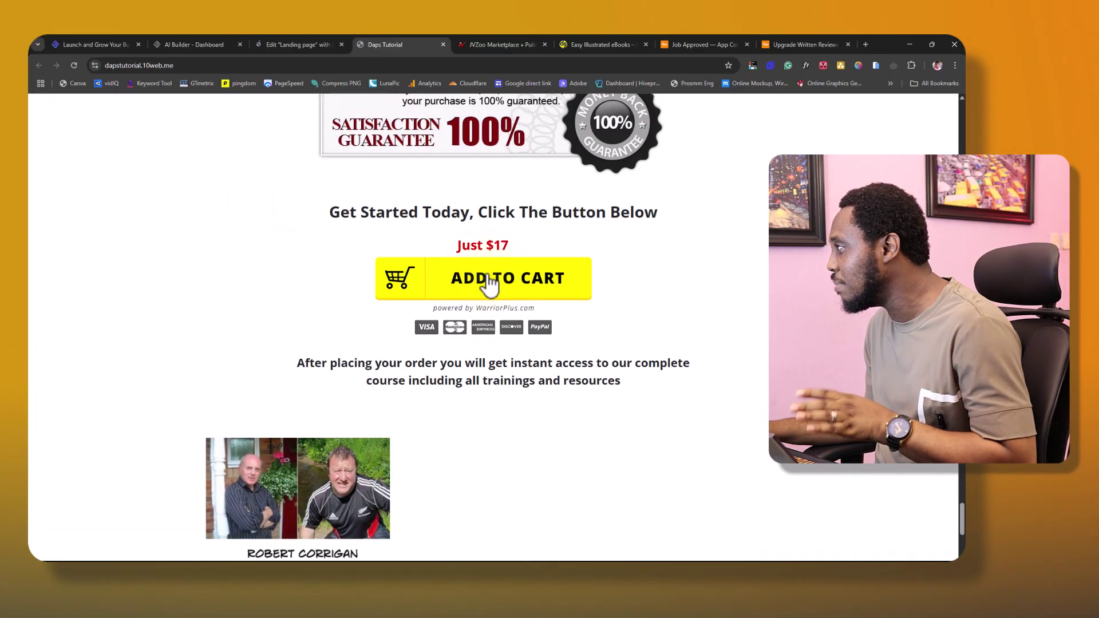
scroll(481, 274, up, 3)
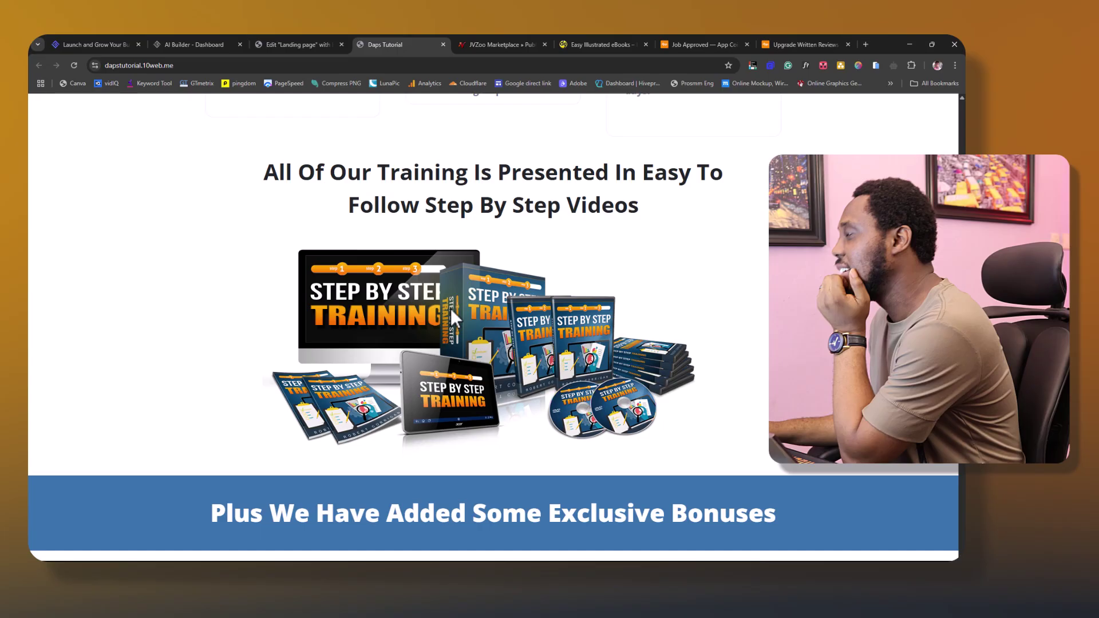
Switch to the Edit 'Landing page' tab to load the Elementor editor
click(294, 45)
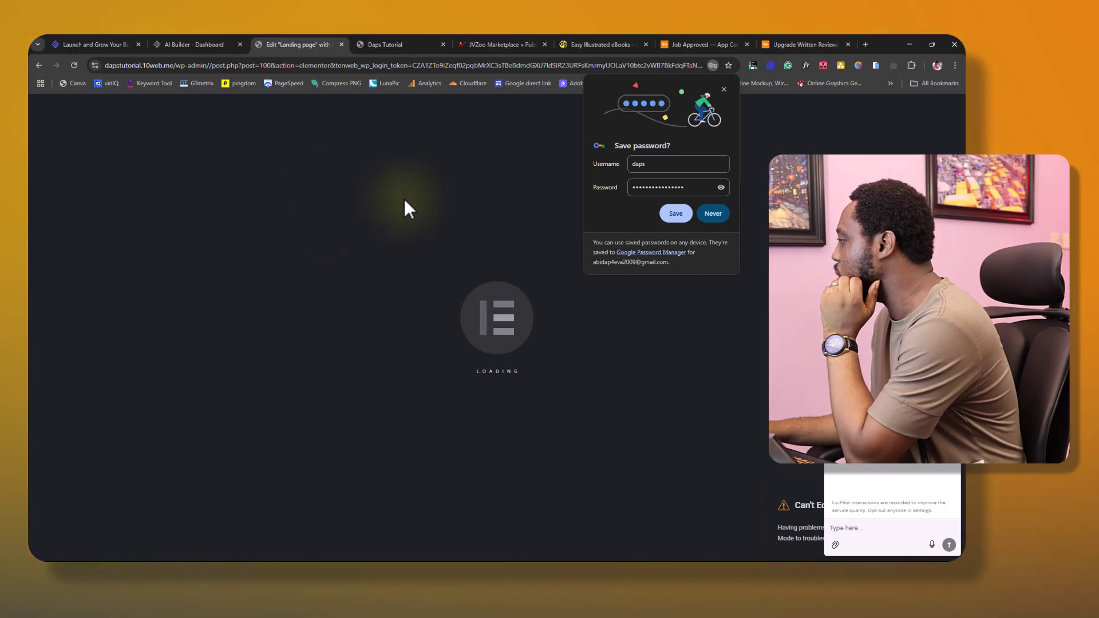
Dismiss the save-password prompt and expand the first three Structure containers to reveal the Video and Text Editor blocks
click(725, 89)
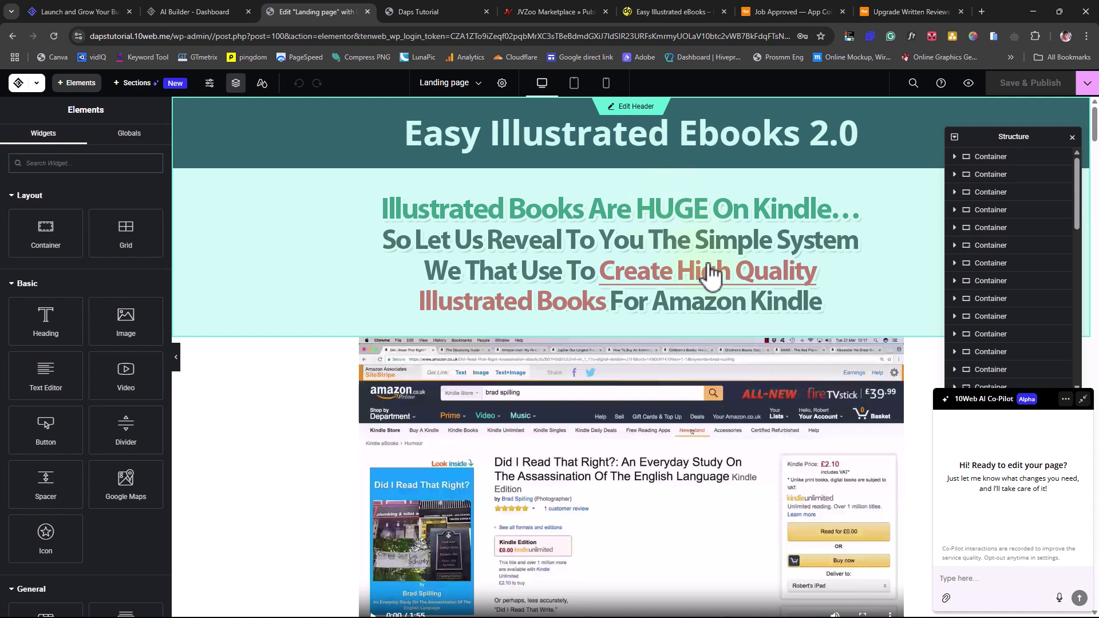
click(955, 156)
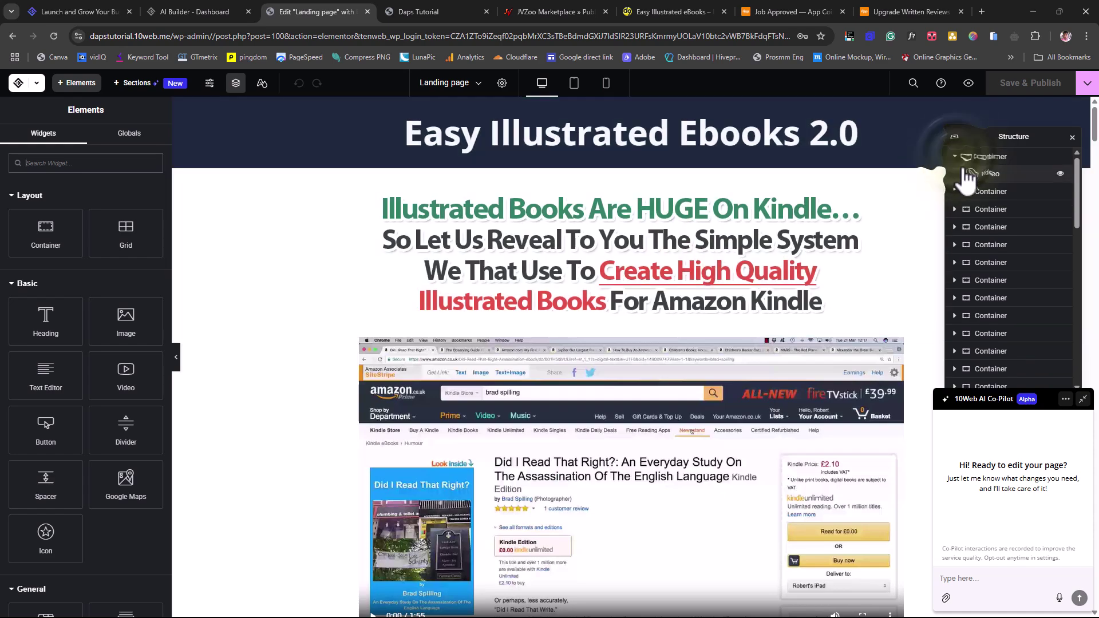
click(954, 197)
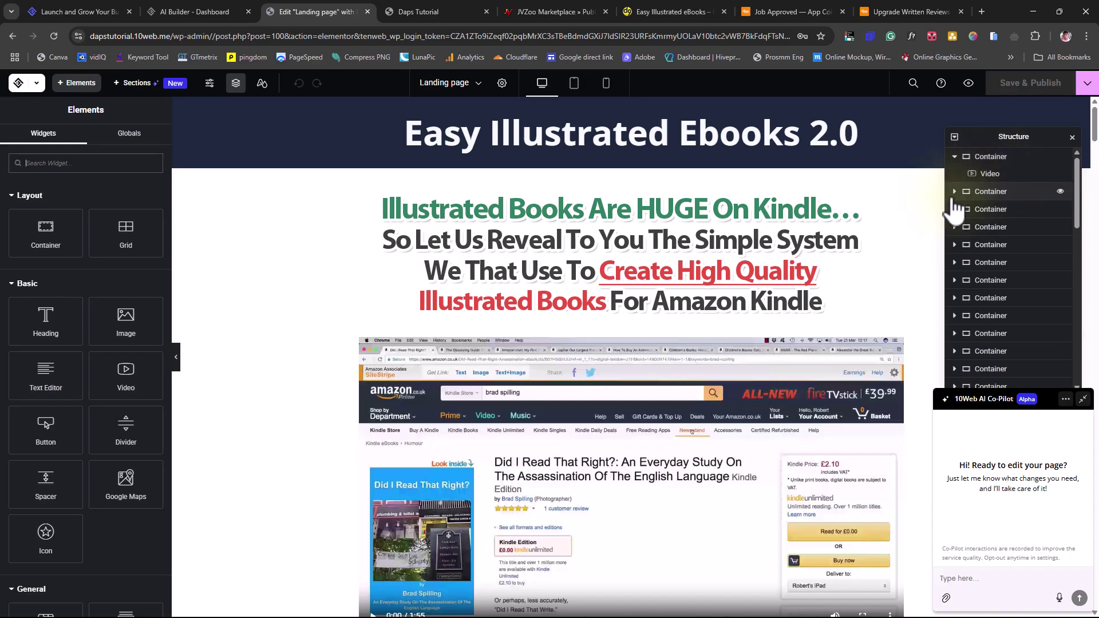
click(955, 194)
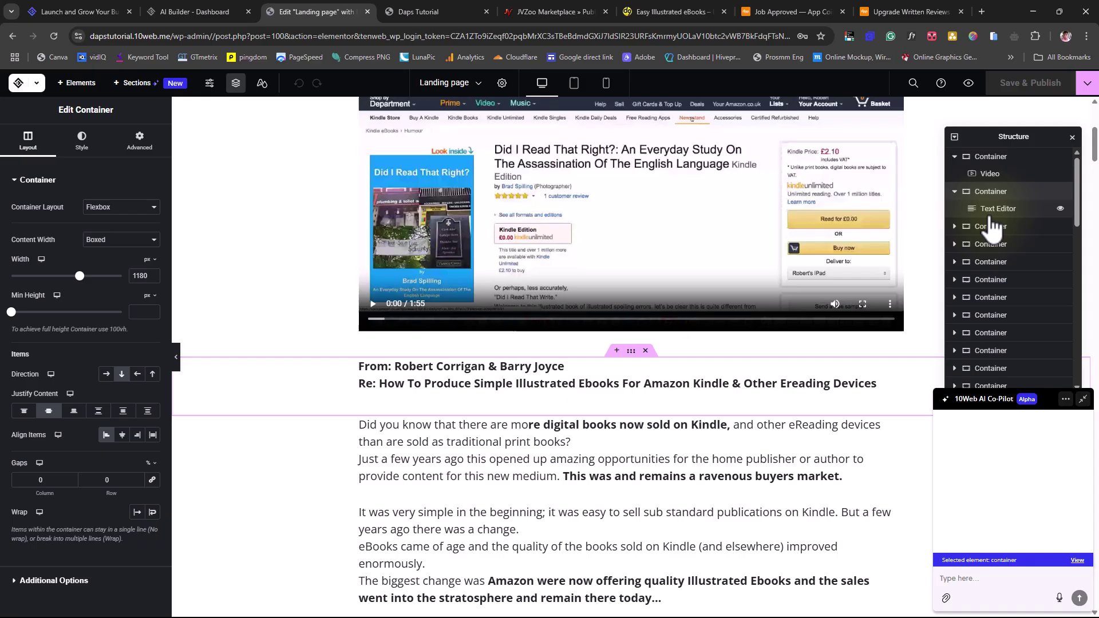
click(955, 226)
click(986, 243)
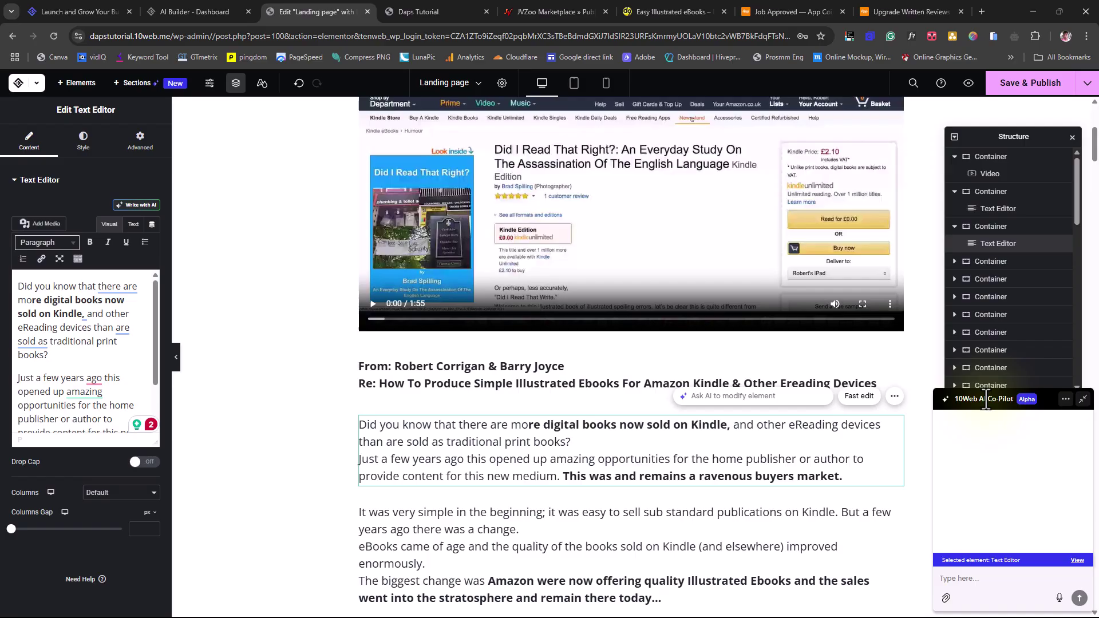
Check the opening text block in Co-Pilot and select the eBooks product image, then switch to the App Coiner page
click(962, 580)
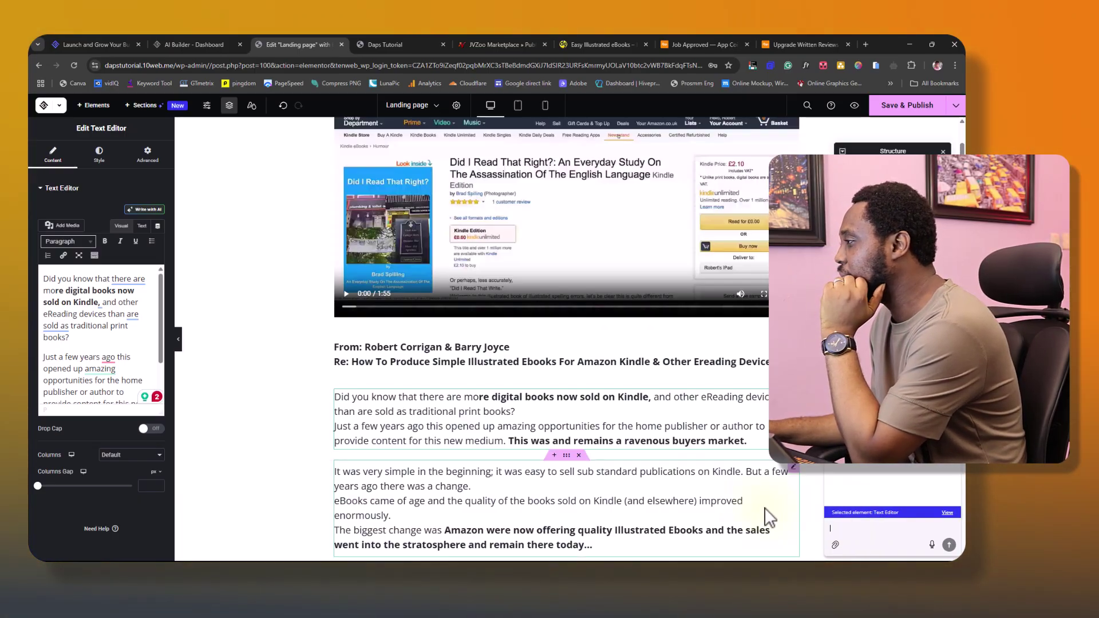
scroll(517, 480, down, 10)
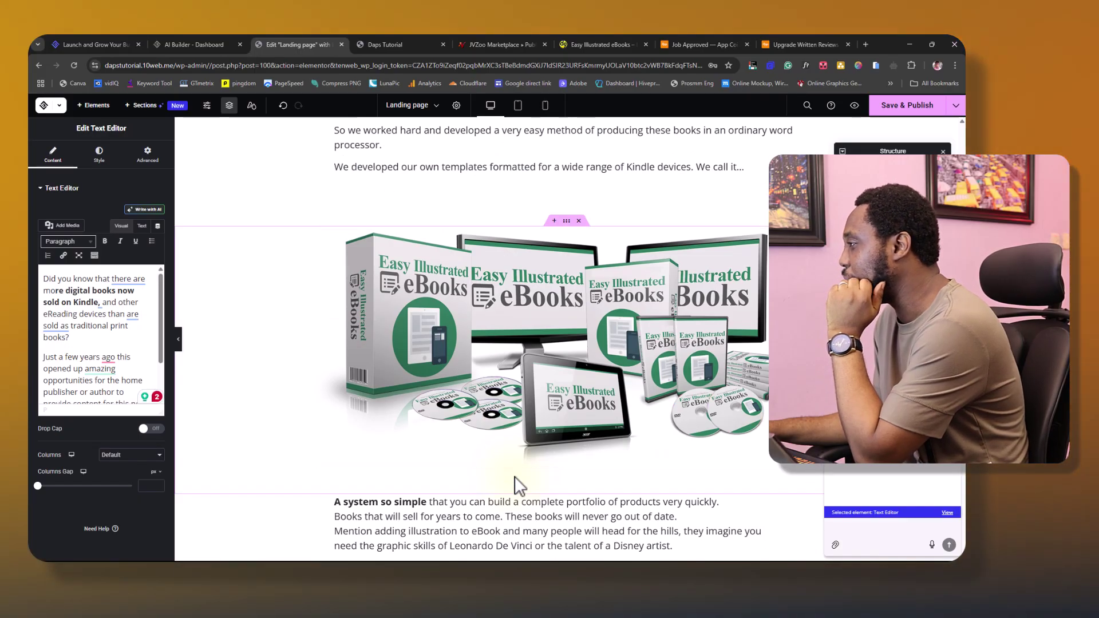
click(496, 416)
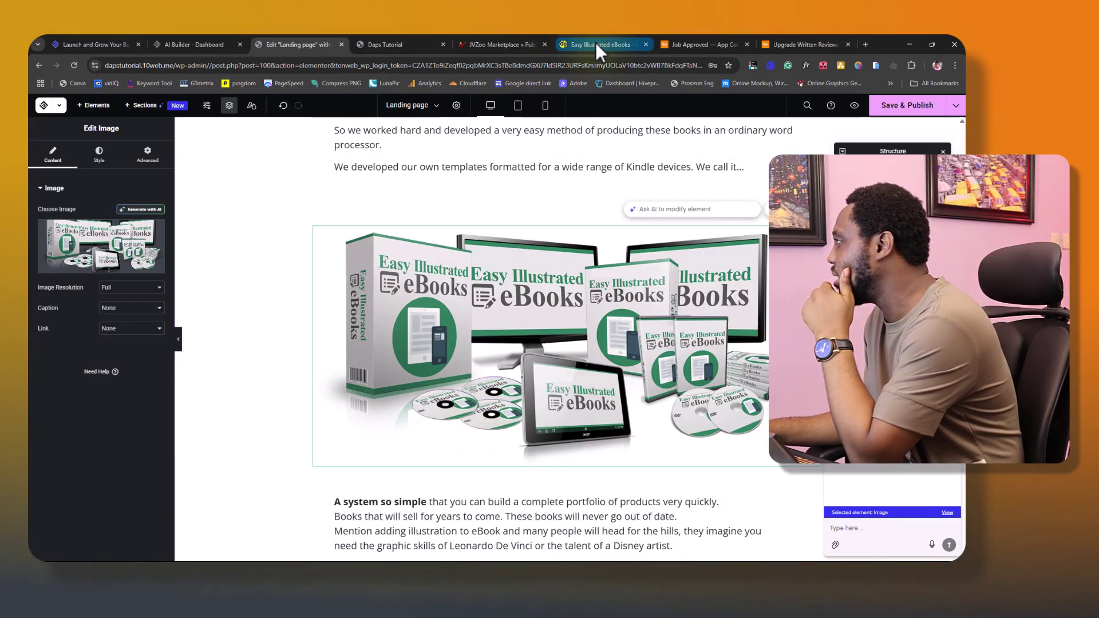
click(701, 46)
Copy the App Coiner job-approved page URL from the address bar and go back to the AI Builder dashboard
scroll(324, 306, up, 1)
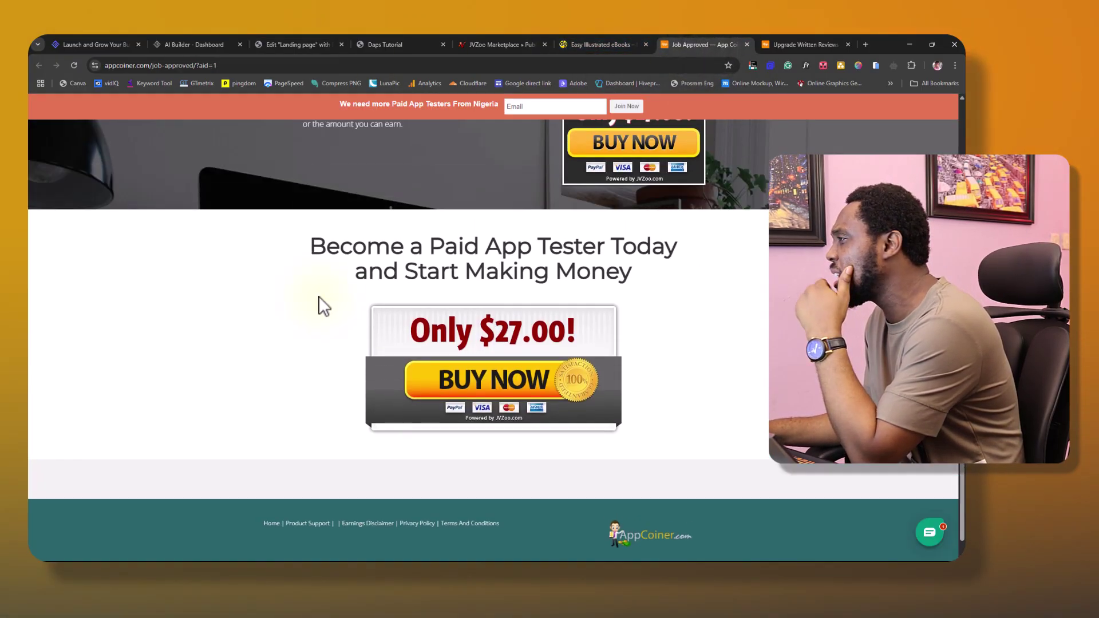
scroll(323, 307, up, 15)
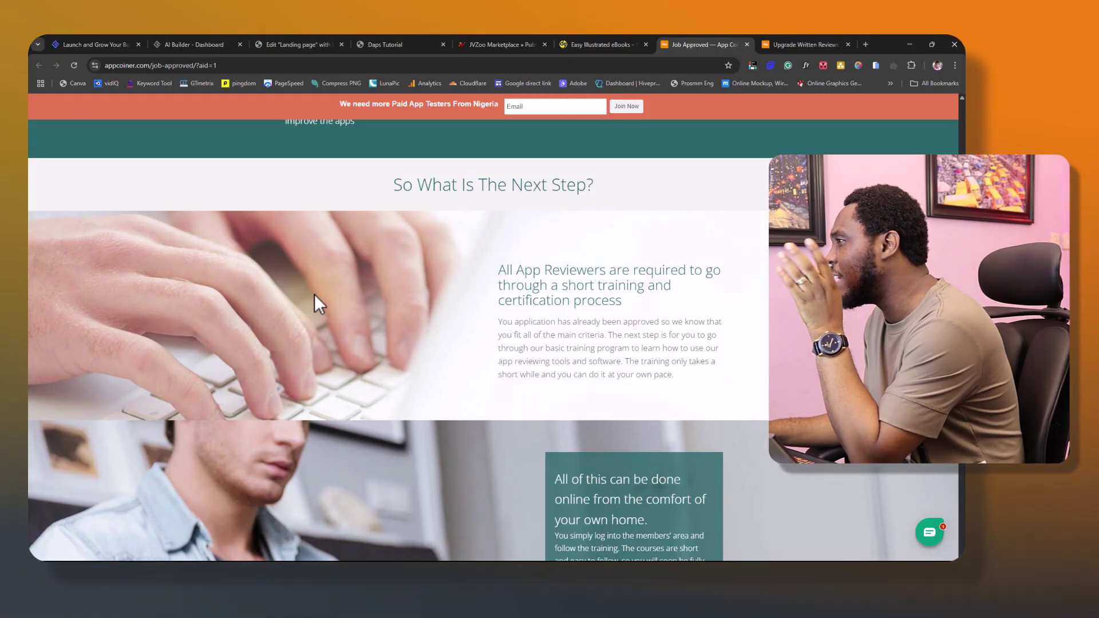
scroll(315, 294, up, 7)
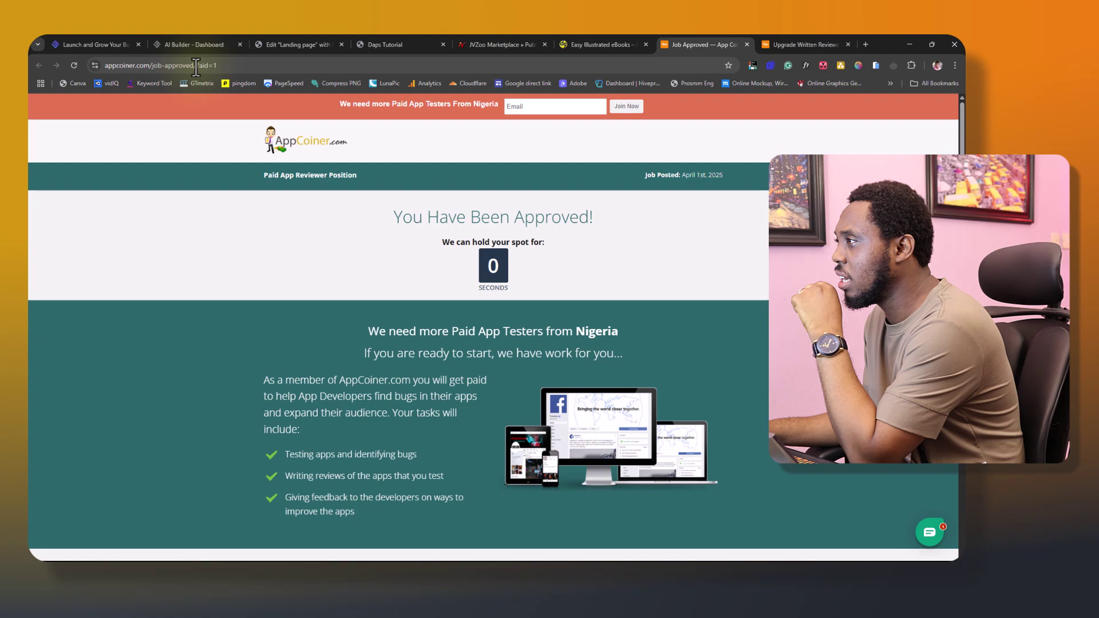
drag(195, 67, 102, 69)
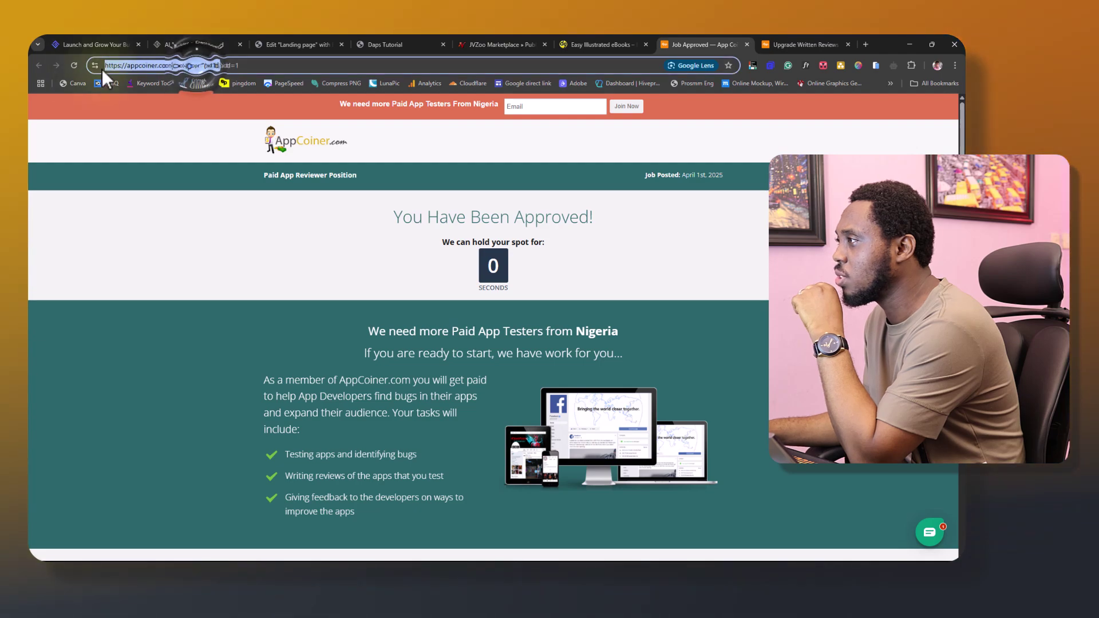
right_click(160, 61)
click(203, 158)
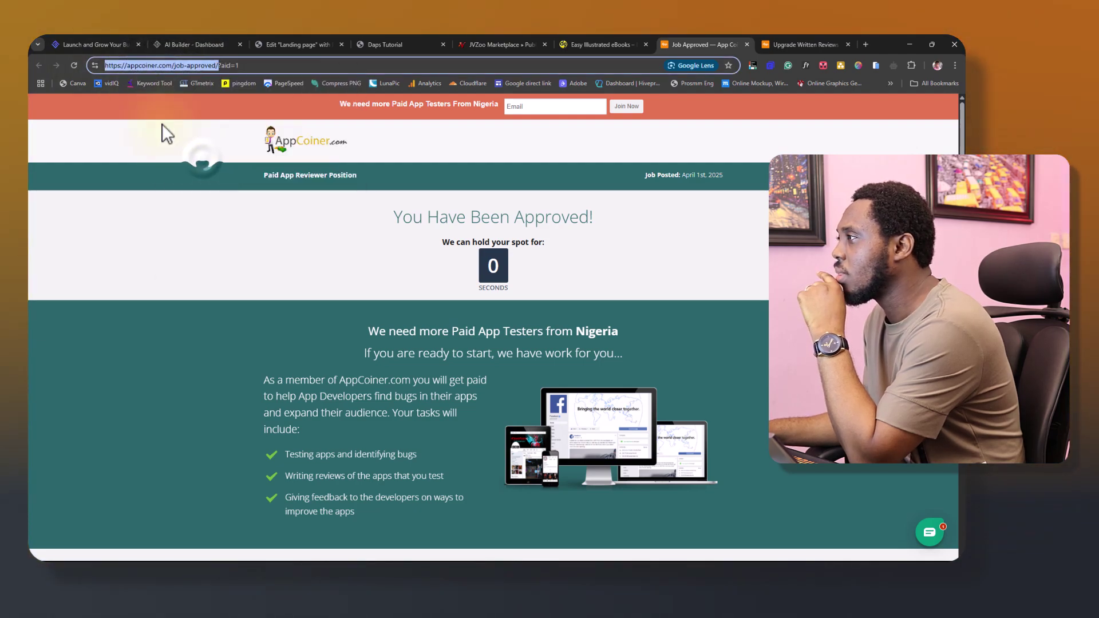
click(204, 40)
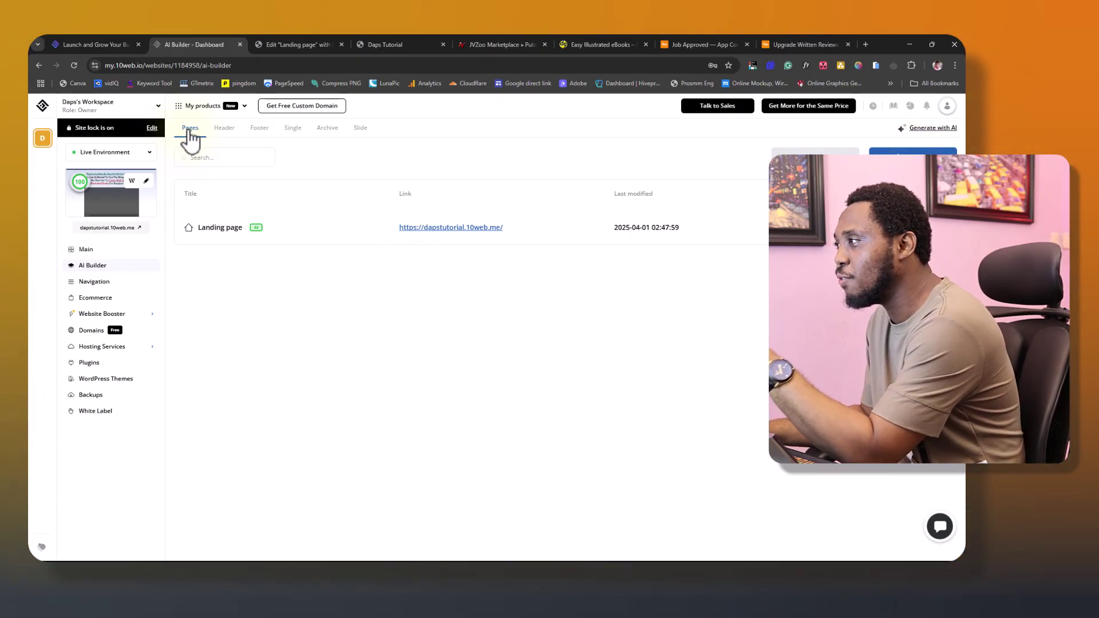
Browse the Header, Single and Archive template lists in AI Builder
click(221, 129)
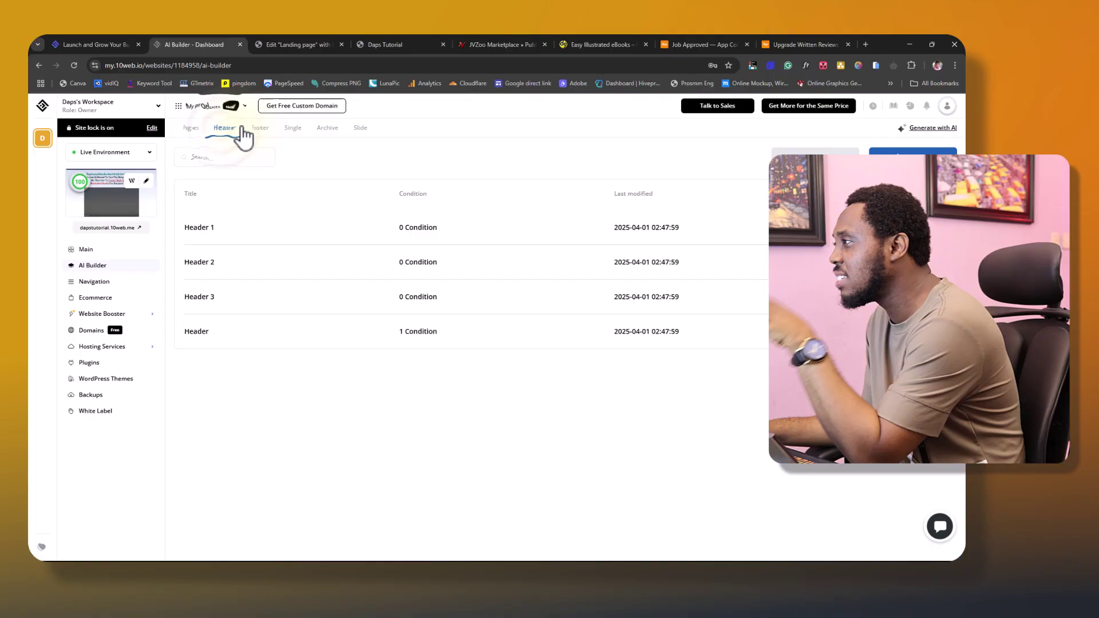
click(295, 129)
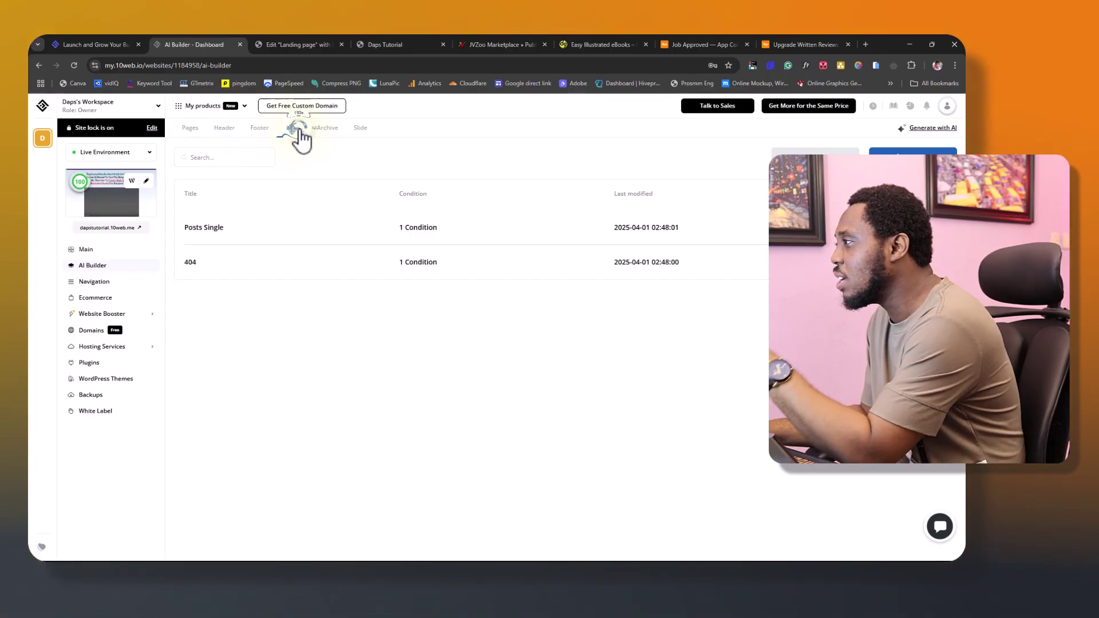
click(327, 129)
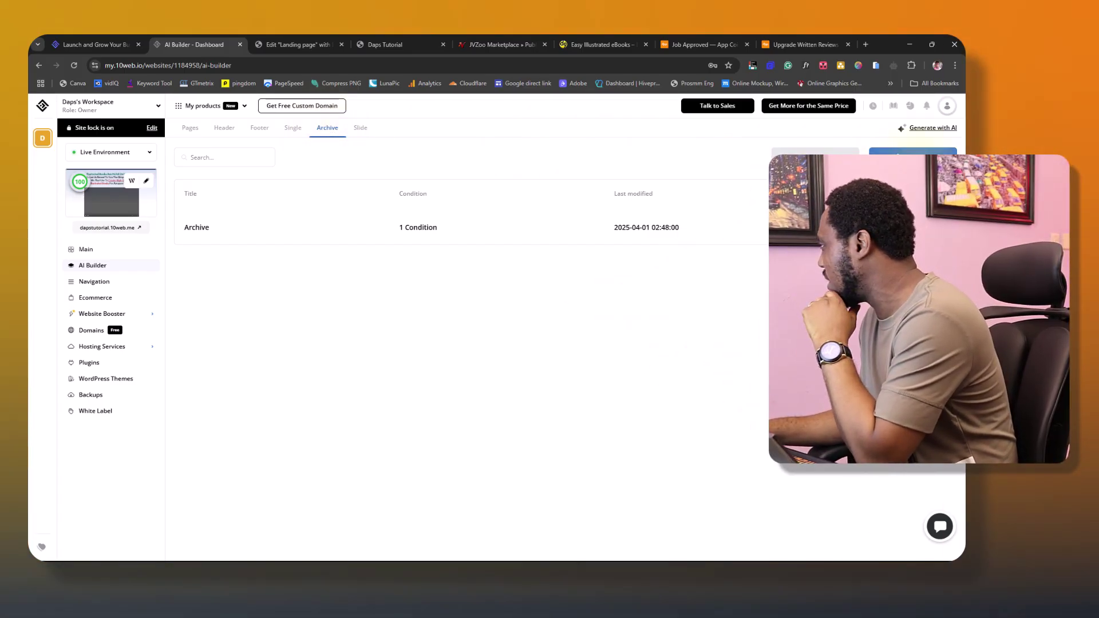
Add a page titled 'Landing page 2' by AI recreation from the pasted App Coiner URL
click(919, 129)
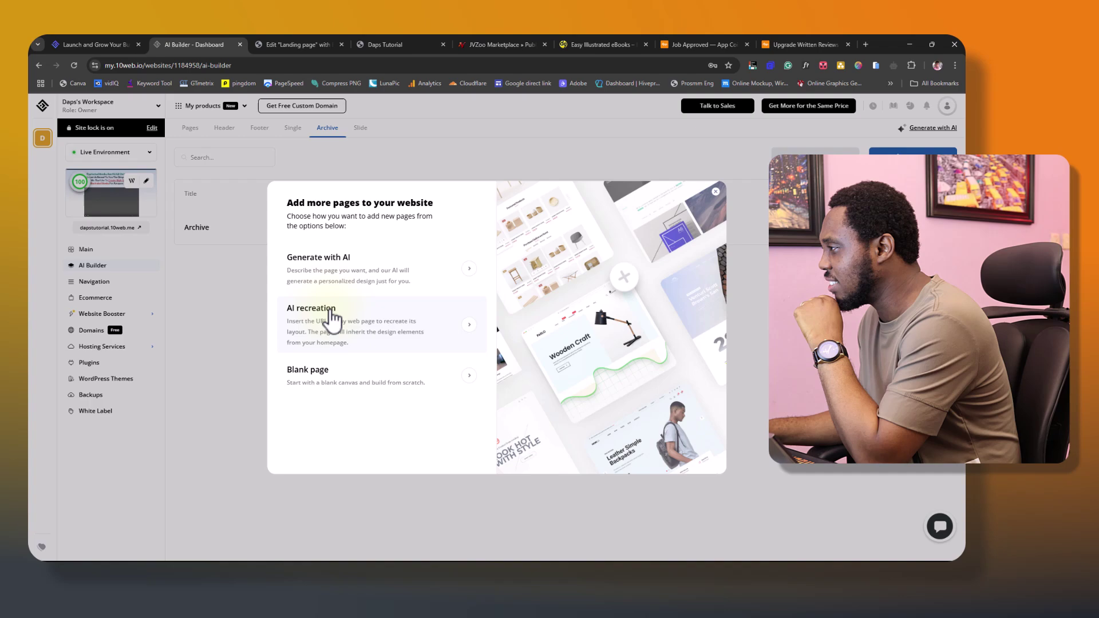
click(332, 315)
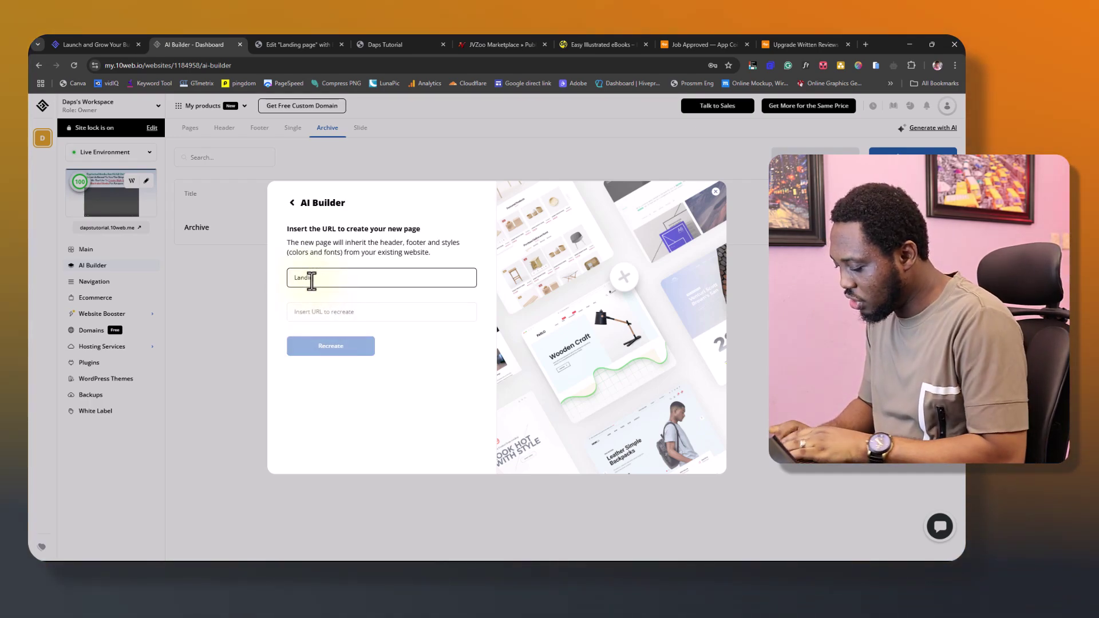
text(Landing page)
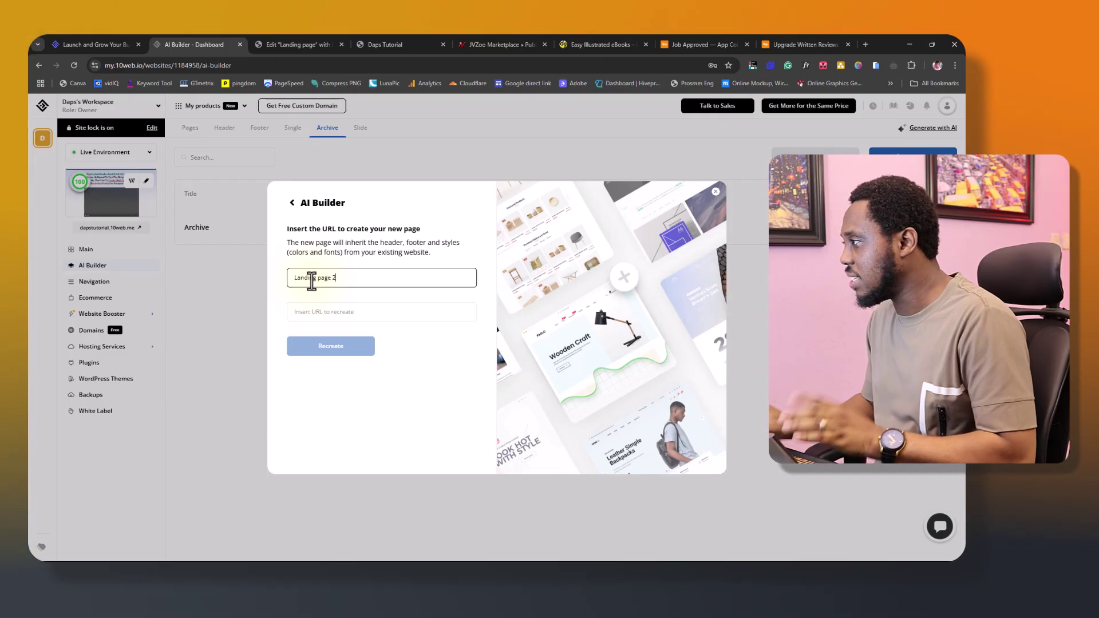
text( 2)
click(309, 312)
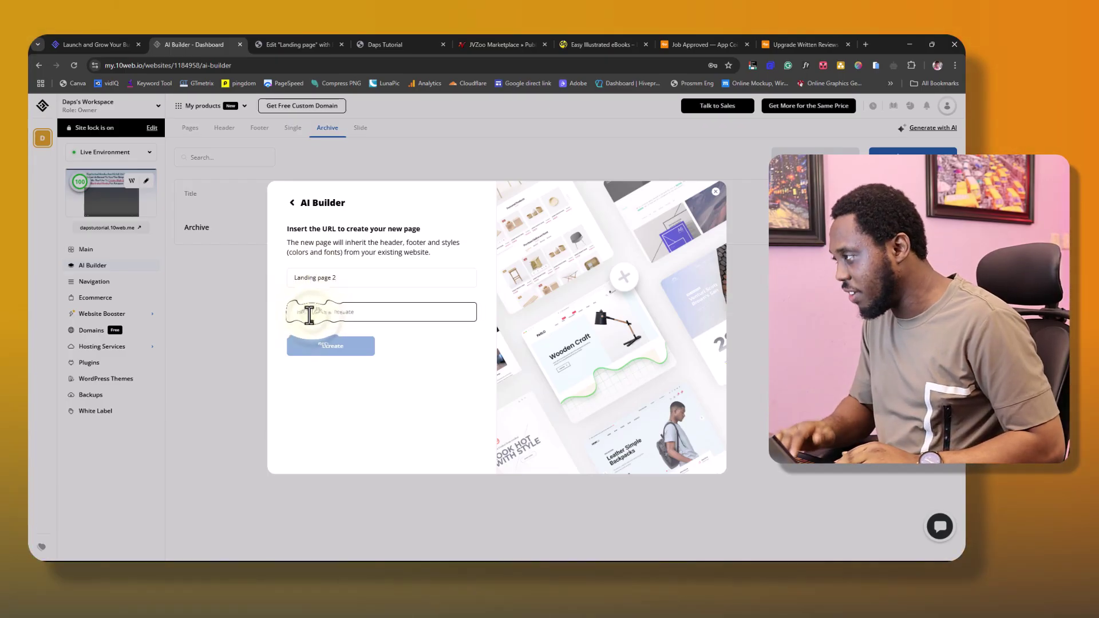
key(ctrl+v)
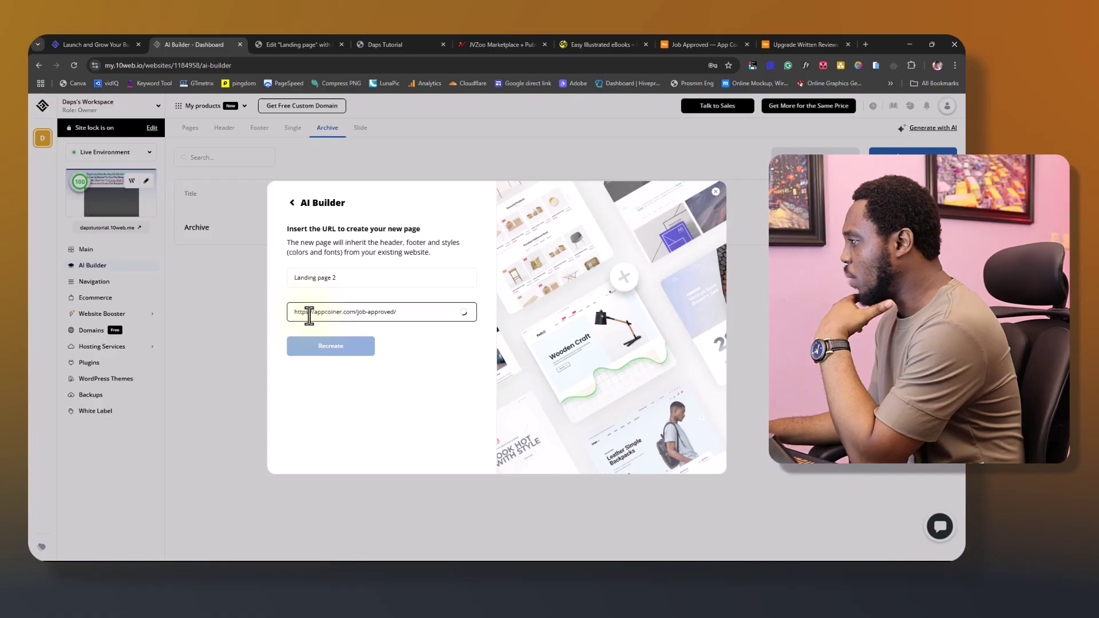
click(332, 347)
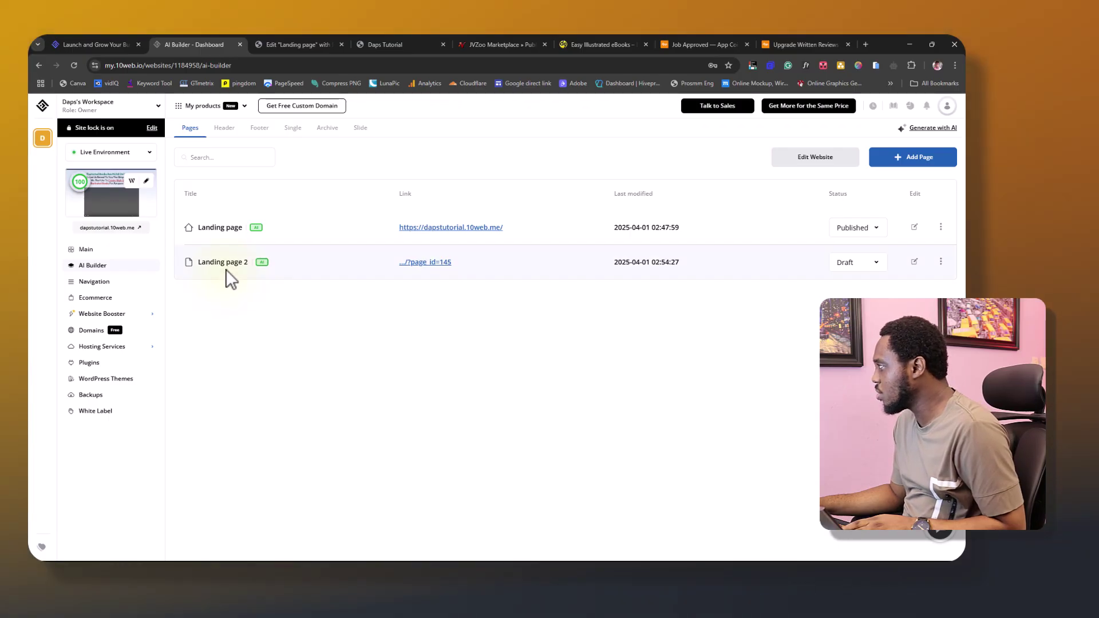
Publish Landing page 2 and open its /landing-page-2/ link in a new browser tab
click(865, 268)
click(856, 283)
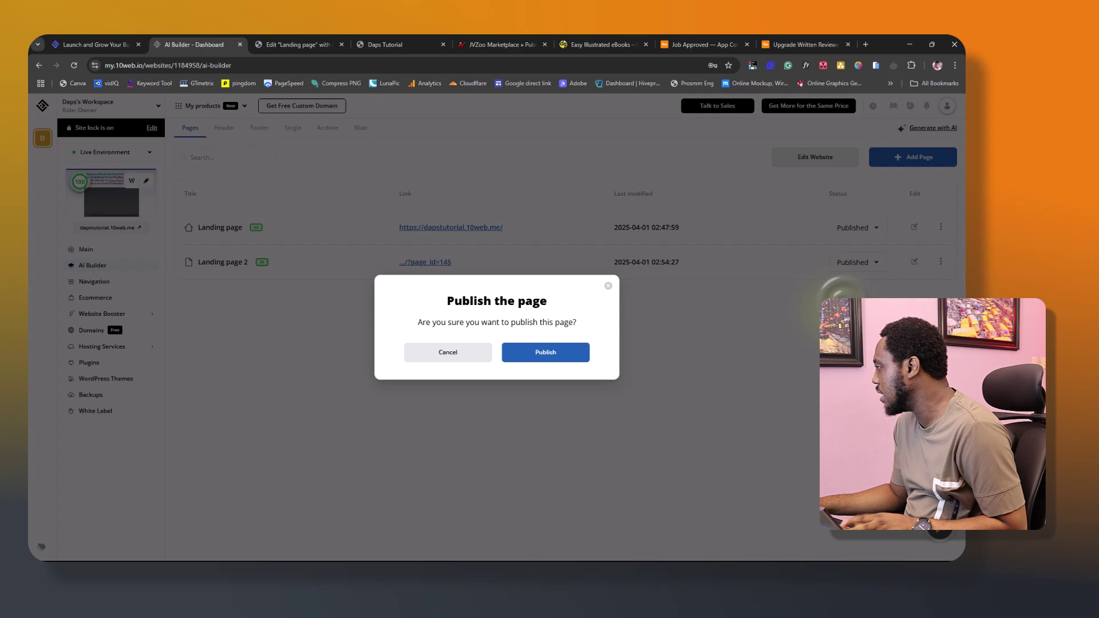
click(558, 356)
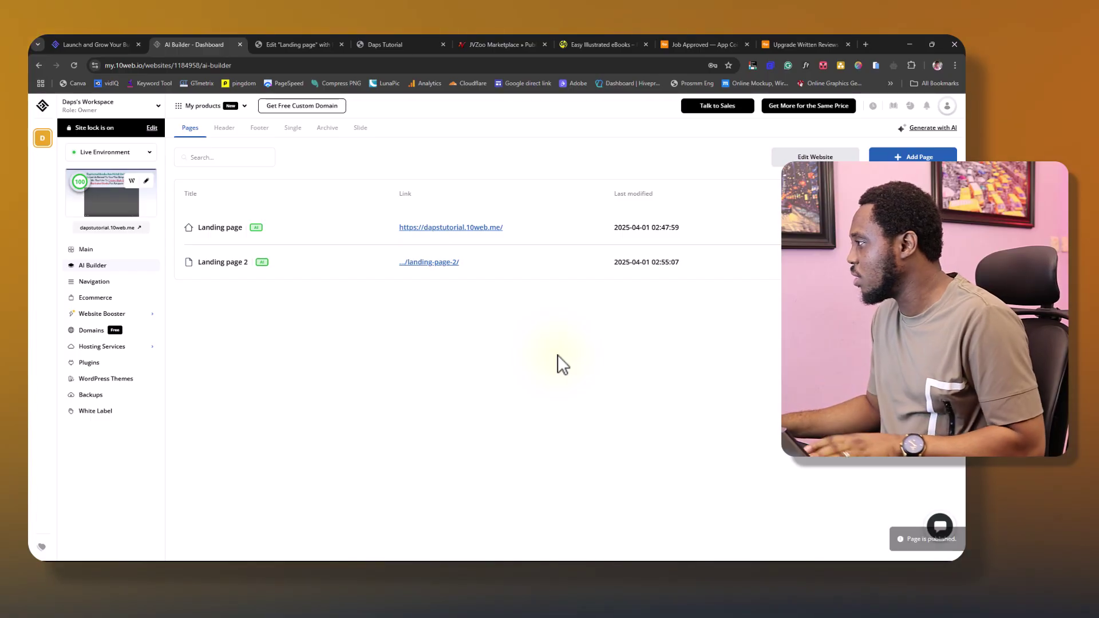
right_click(429, 263)
click(447, 274)
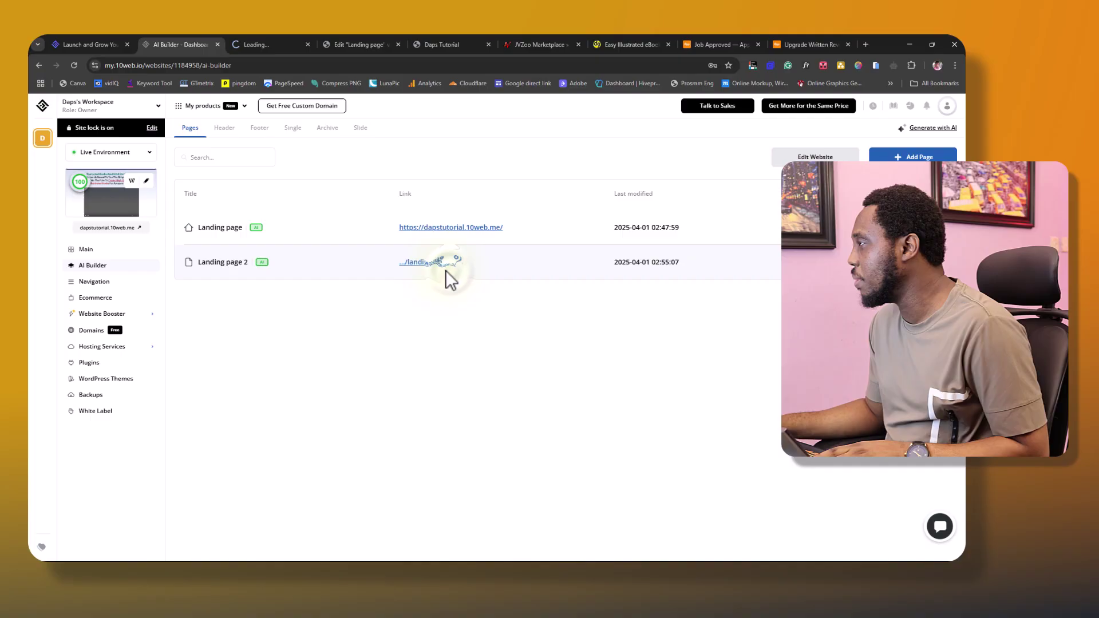
Compare live Landing page 2 with the first landing page's editor and live view, then show the original AppCoiner page
click(269, 45)
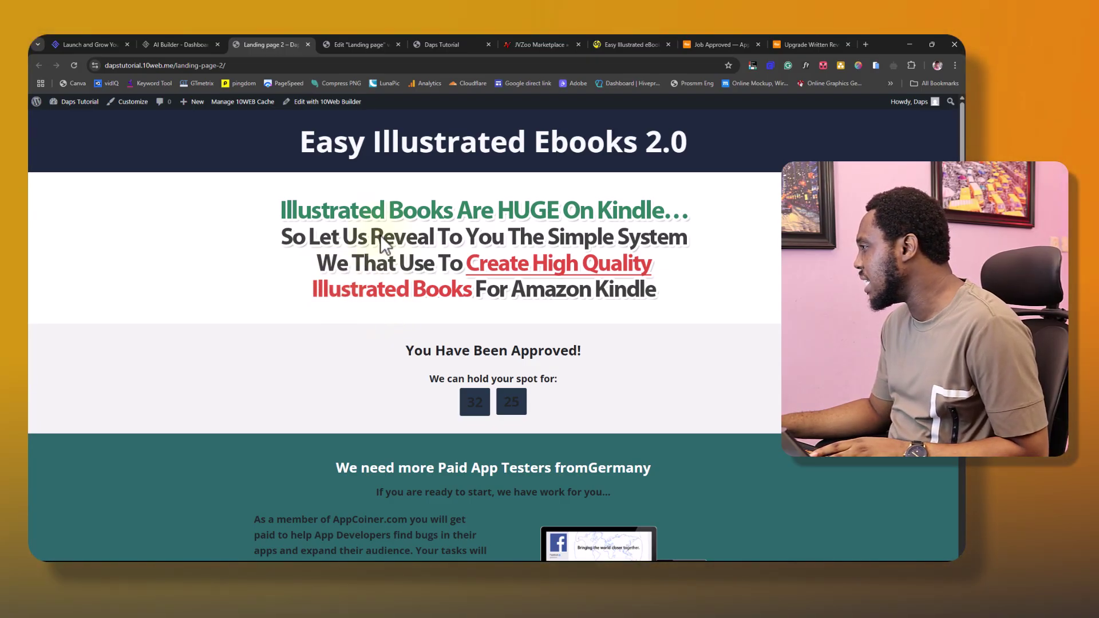
click(354, 44)
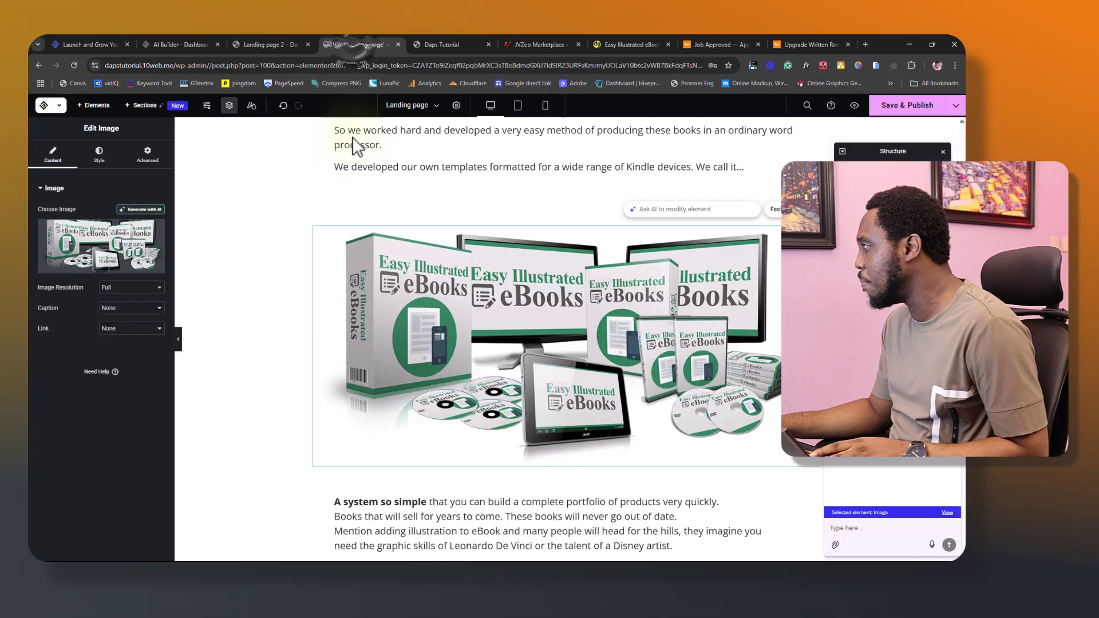
click(458, 44)
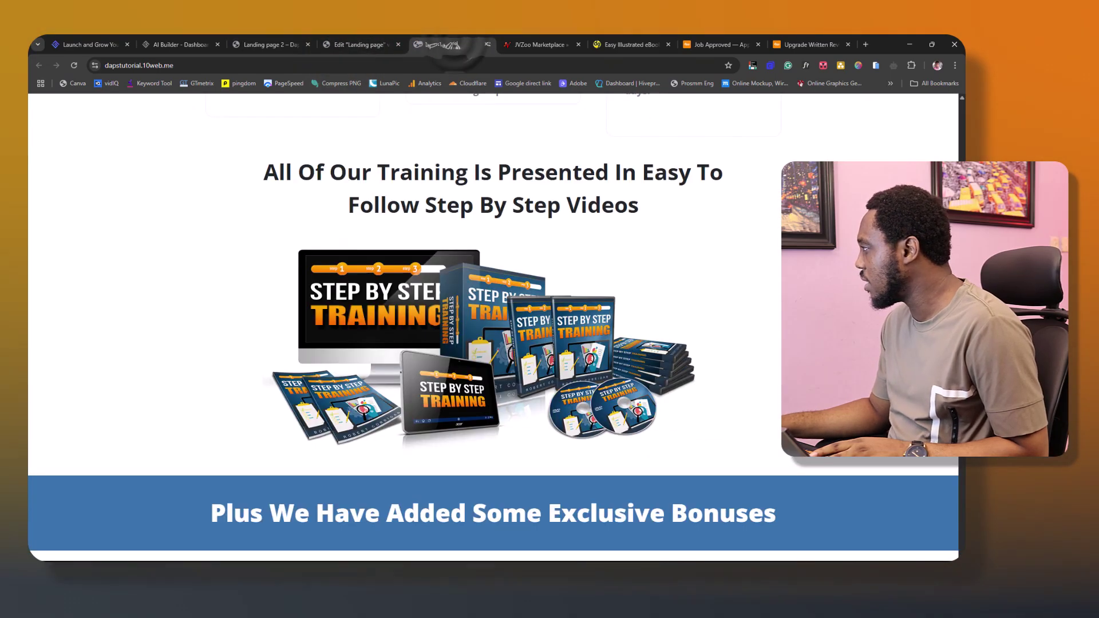
scroll(493, 327, up, 15)
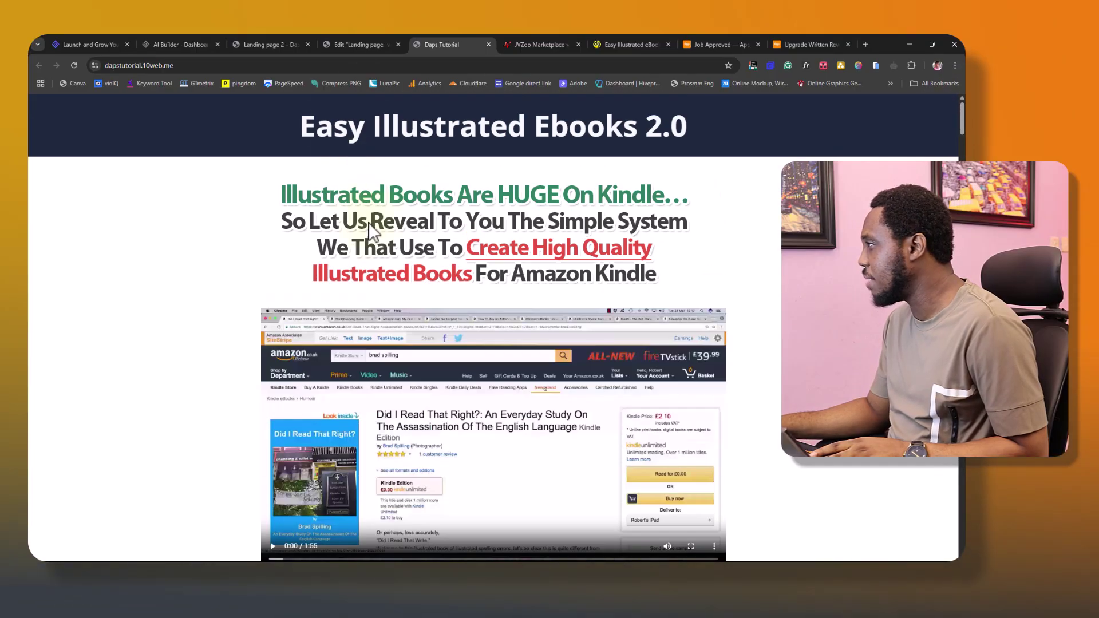
click(262, 47)
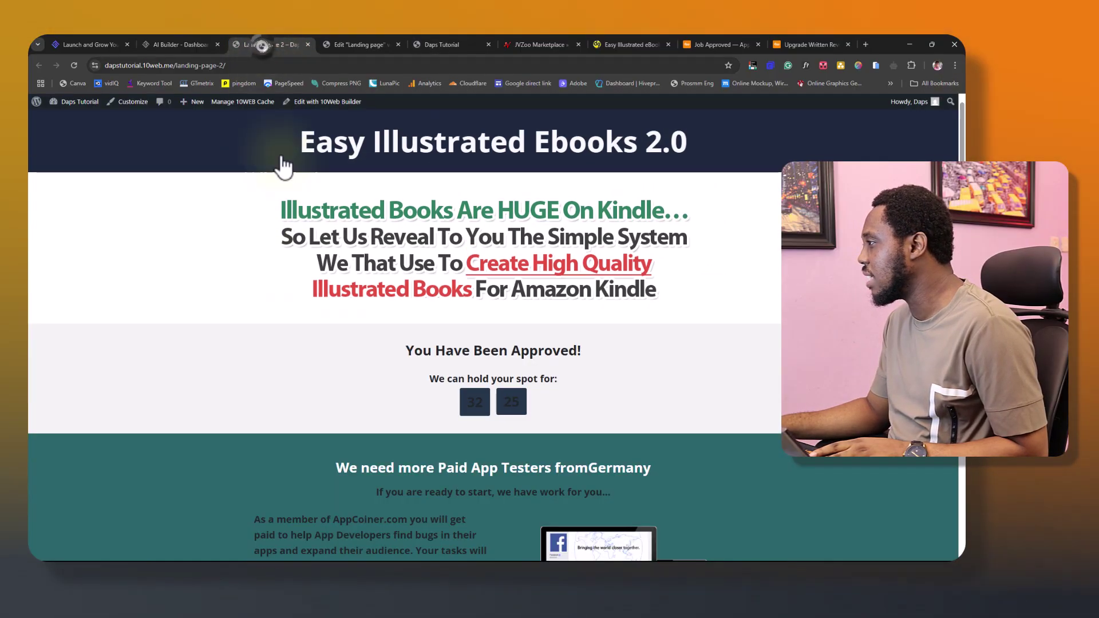
scroll(459, 364, down, 1)
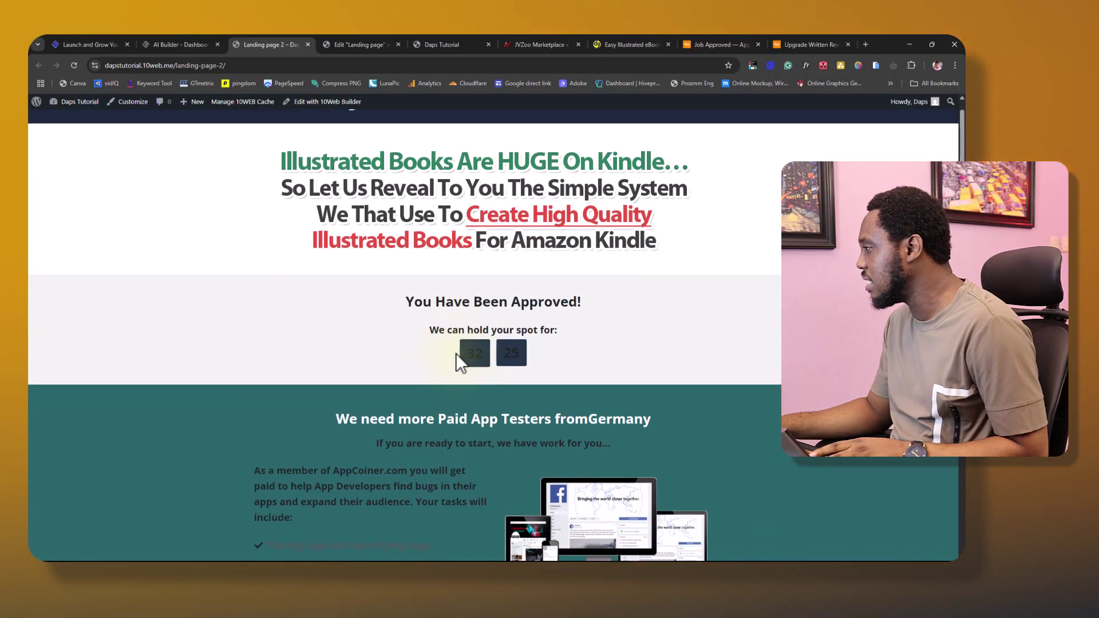
click(689, 45)
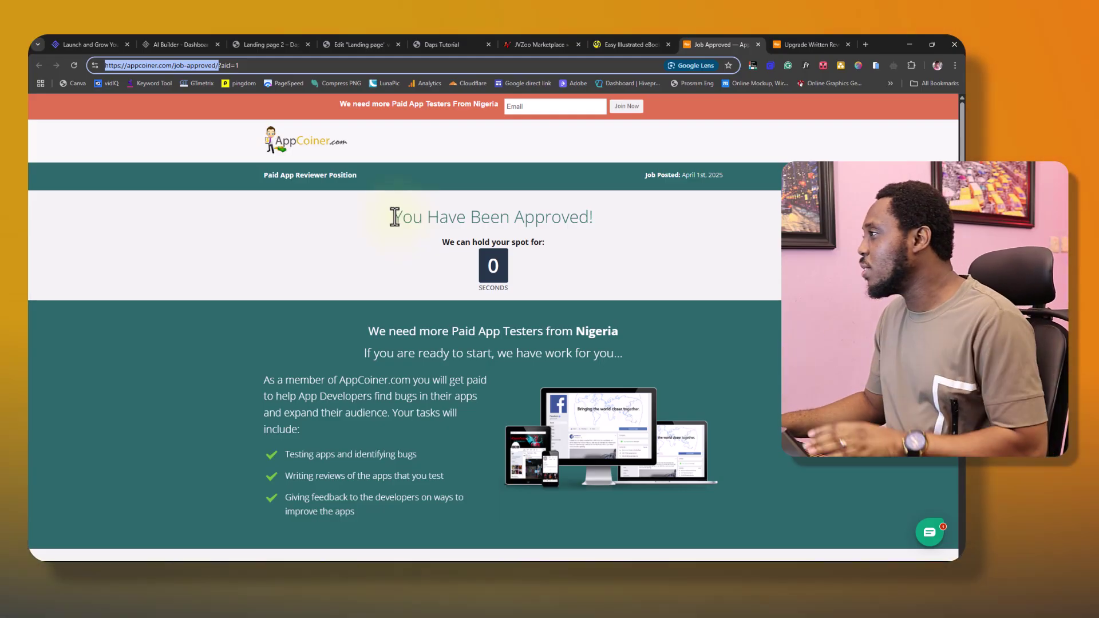
Review the header templates and Pages list in AI Builder, then return to live Landing page 2
click(185, 43)
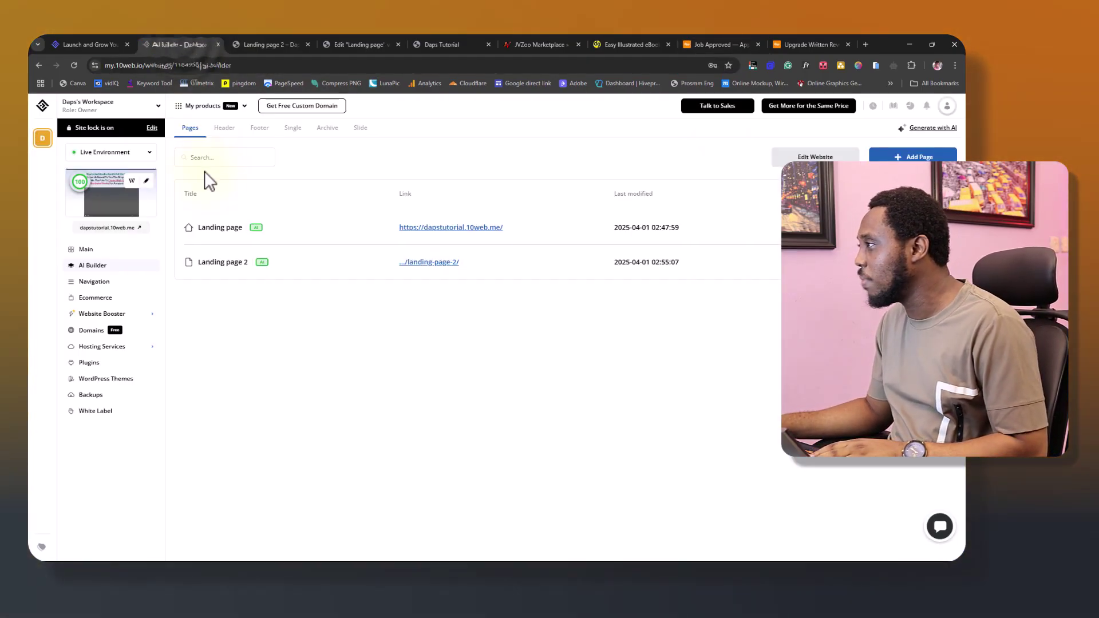
click(228, 129)
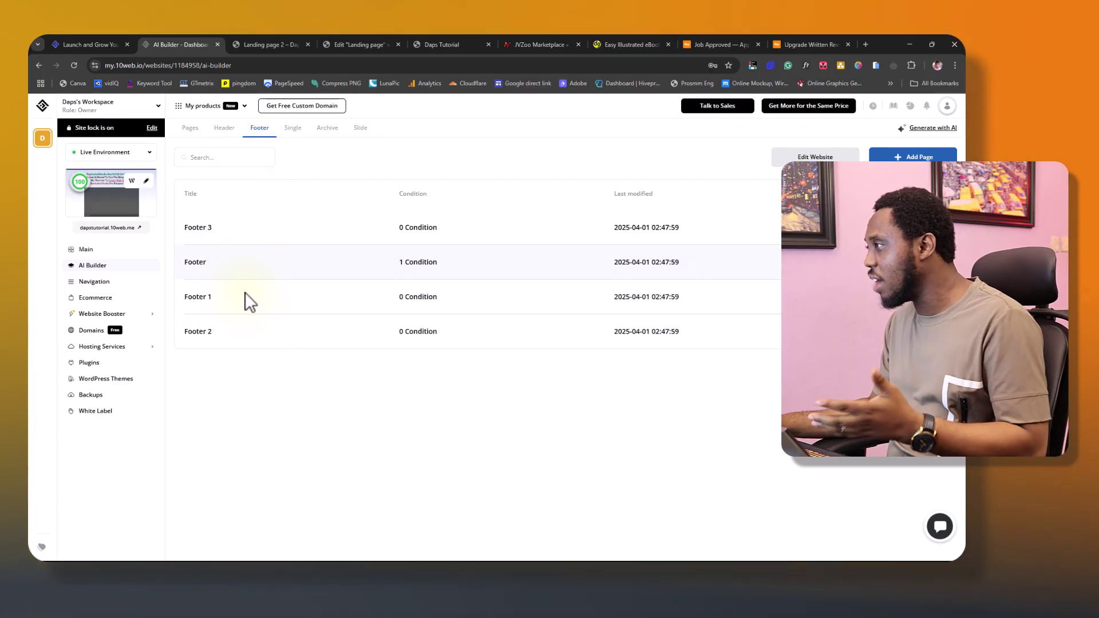
click(189, 127)
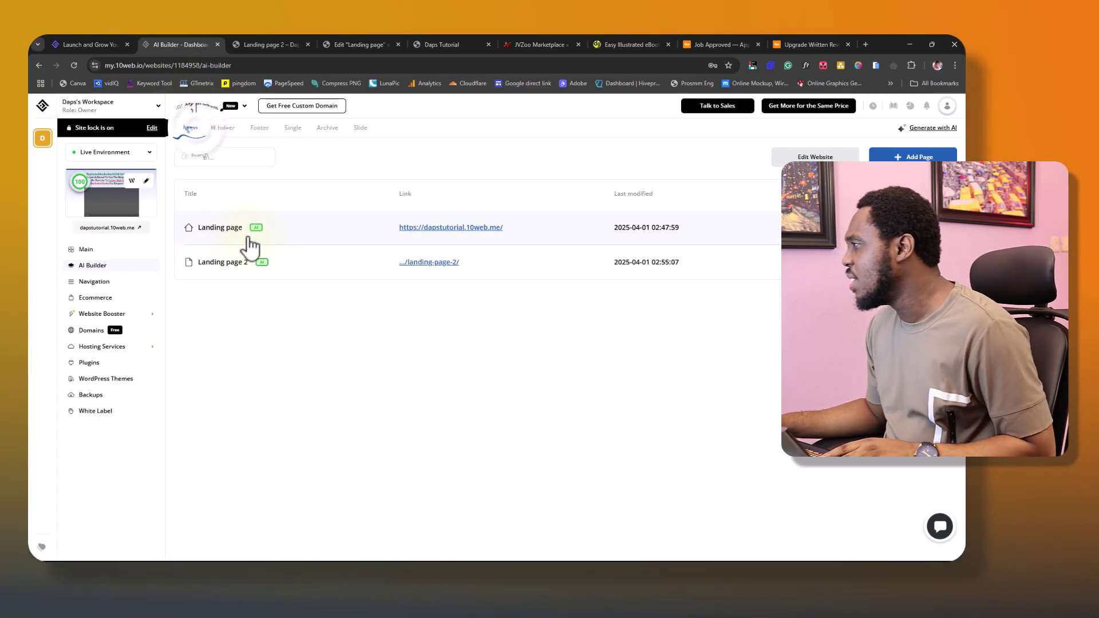
click(262, 44)
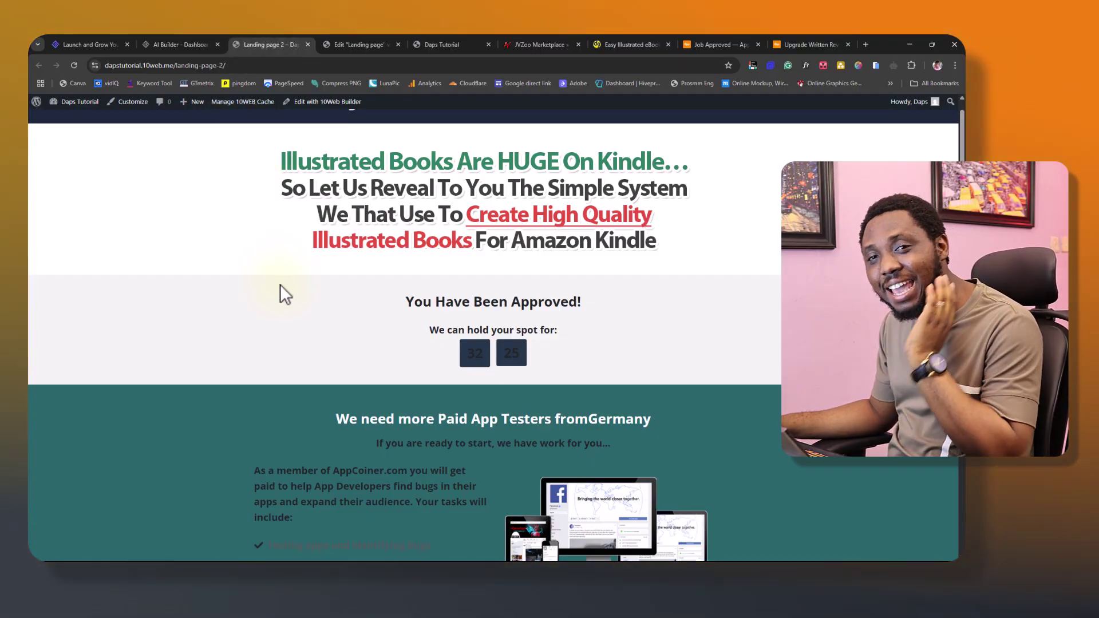
Scroll through Landing page 2 down to its footer and partway back up
scroll(294, 294, down, 15)
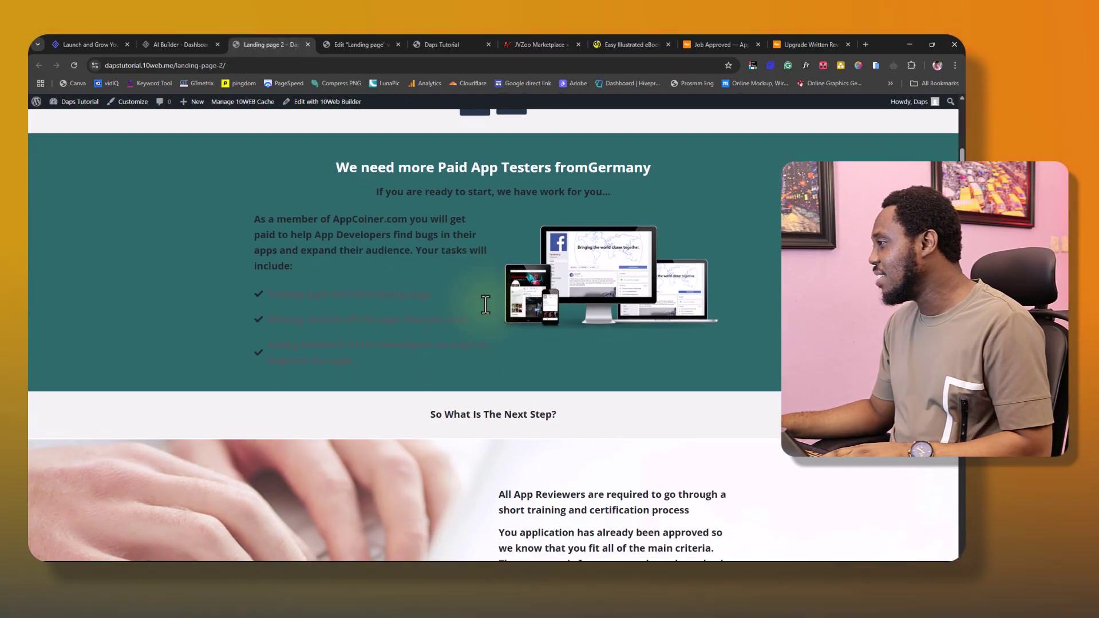
scroll(485, 304, down, 15)
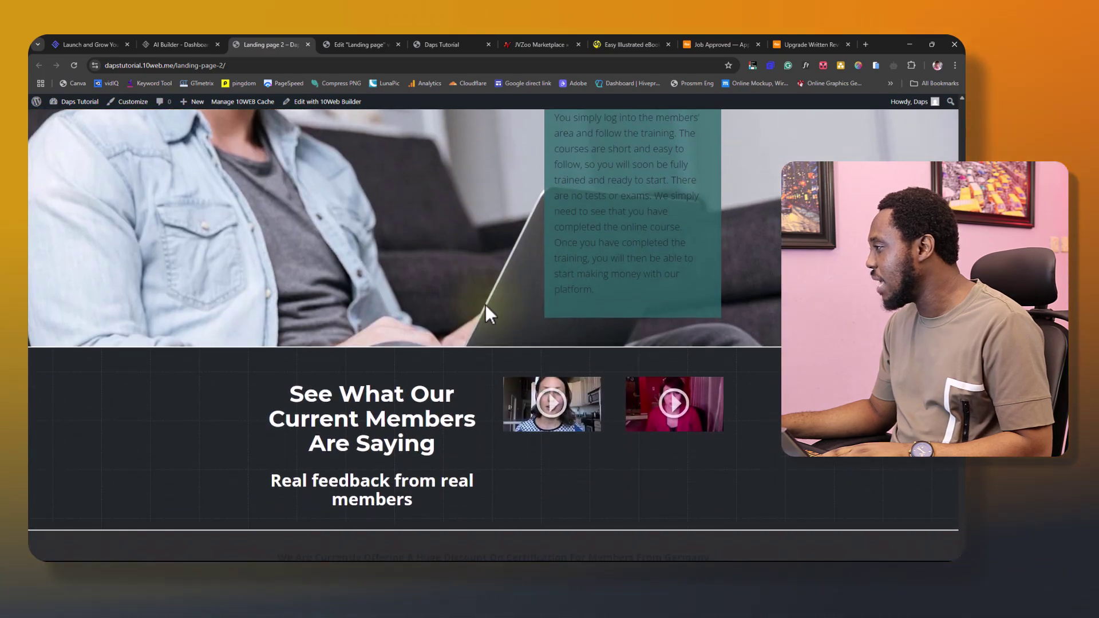
scroll(485, 304, down, 4)
scroll(483, 304, up, 3)
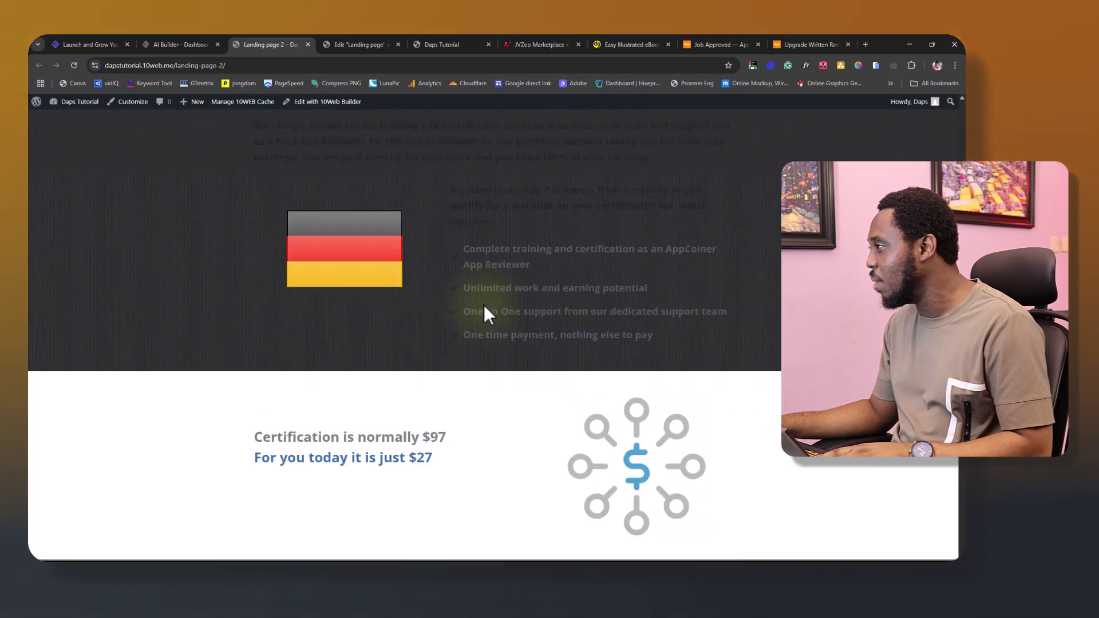
scroll(483, 304, down, 5)
scroll(481, 307, down, 6)
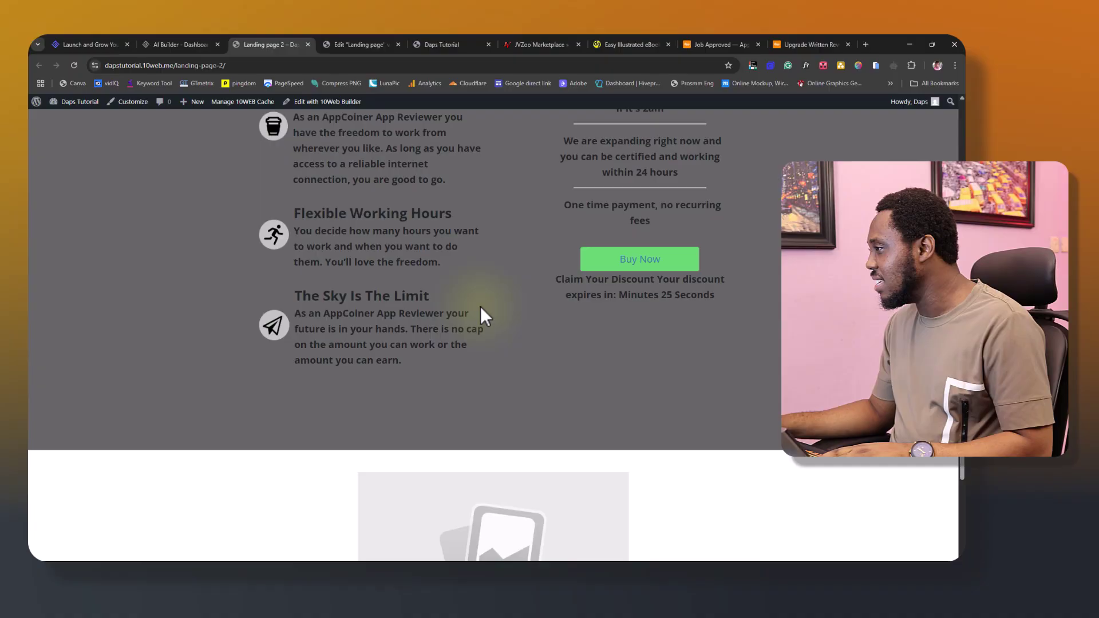
scroll(477, 308, down, 8)
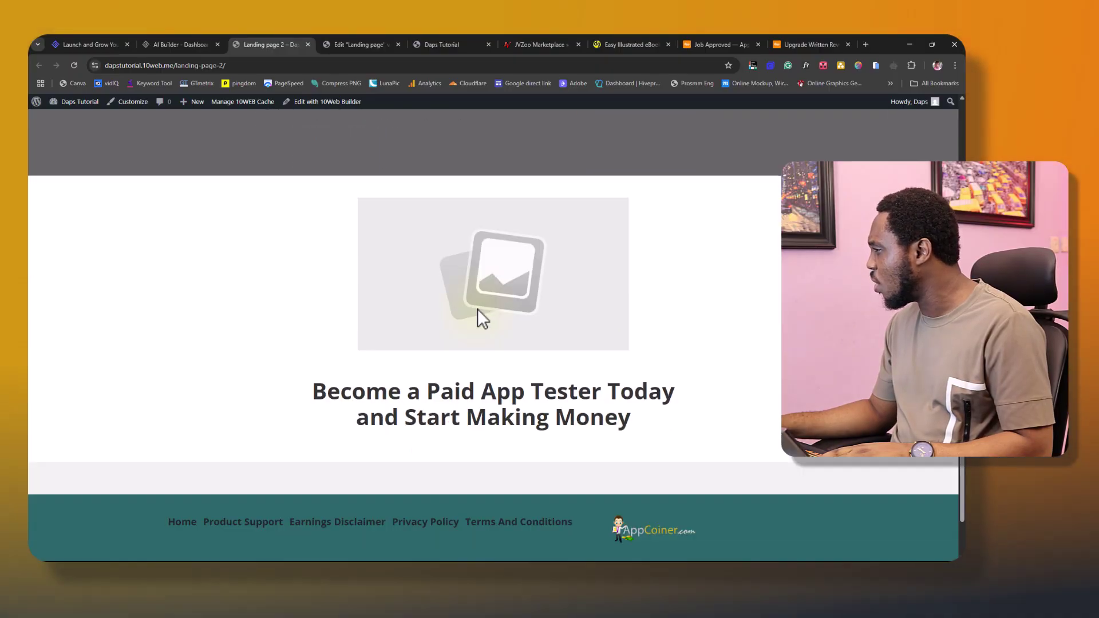
scroll(478, 318, down, 1)
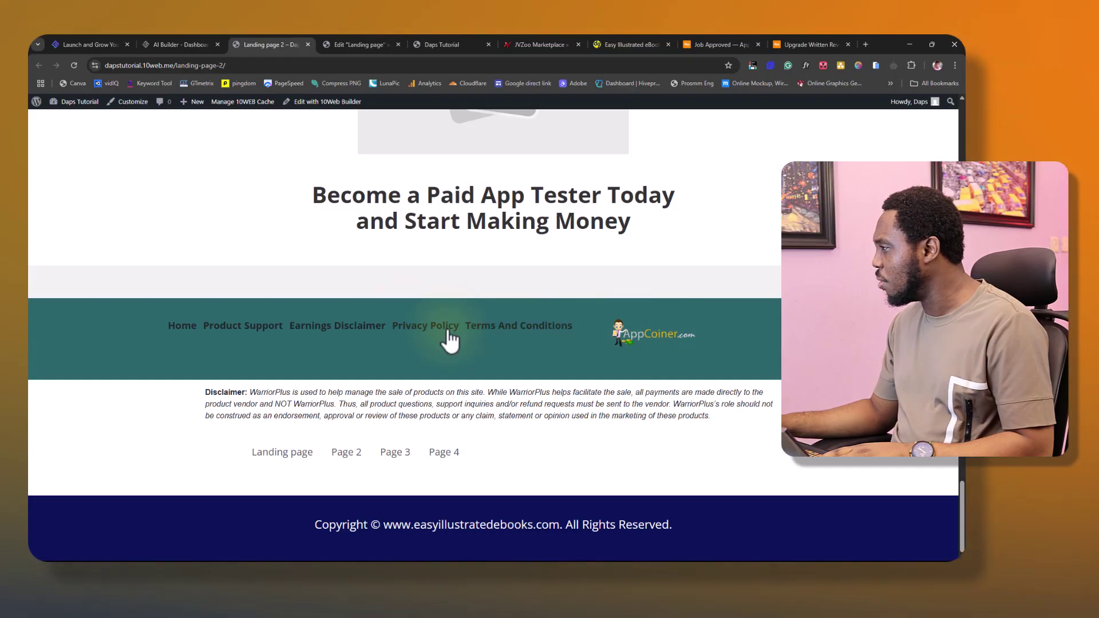
scroll(356, 312, up, 2)
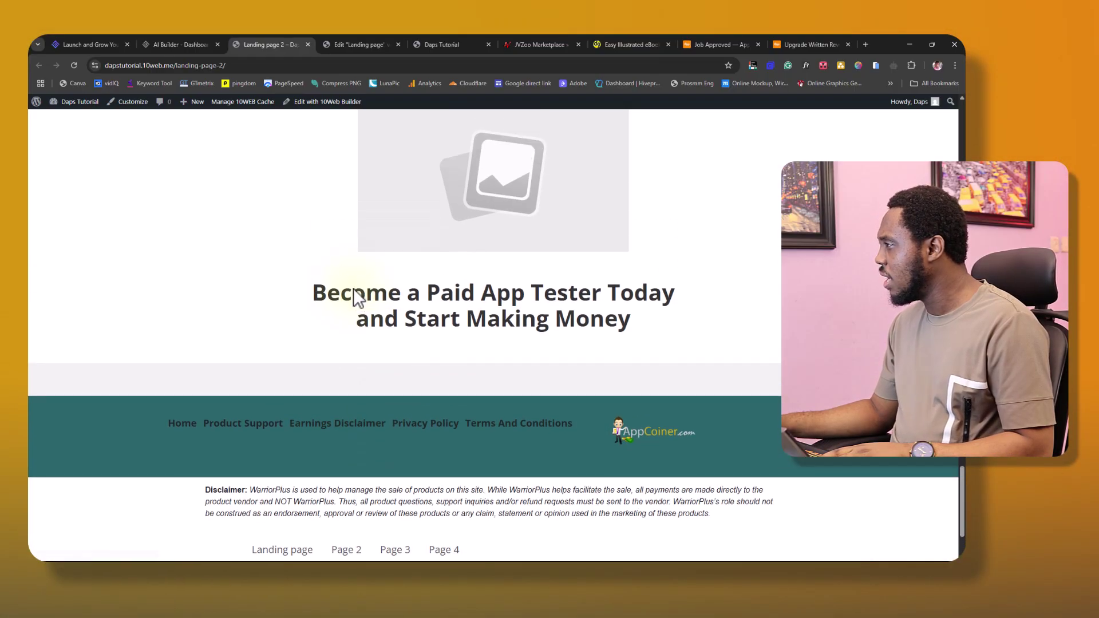
scroll(467, 183, up, 4)
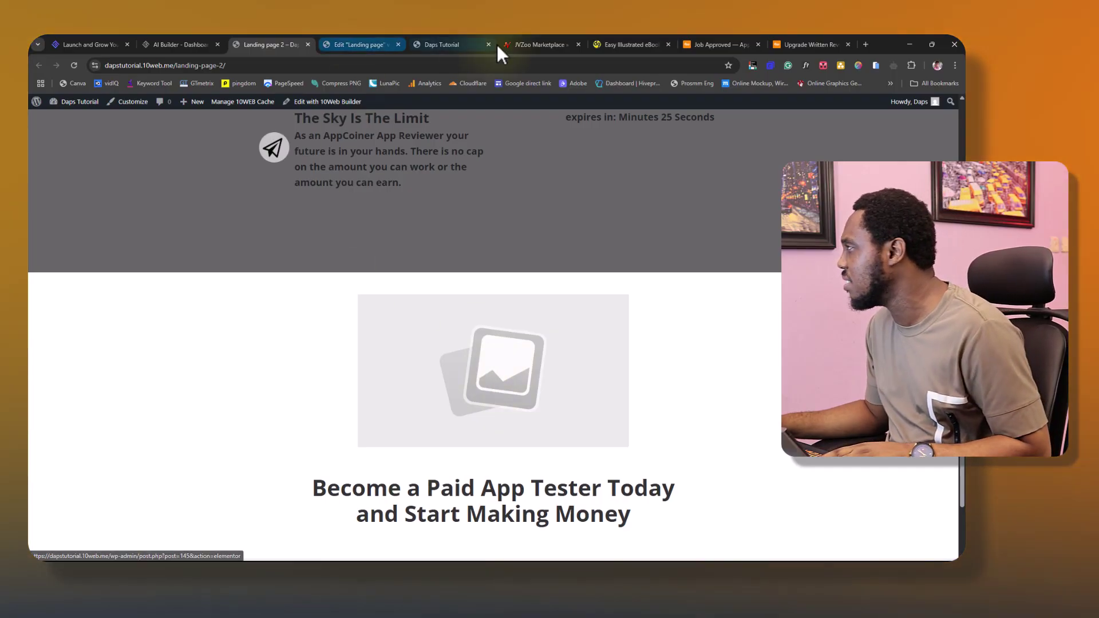
click(719, 47)
scroll(525, 328, down, 20)
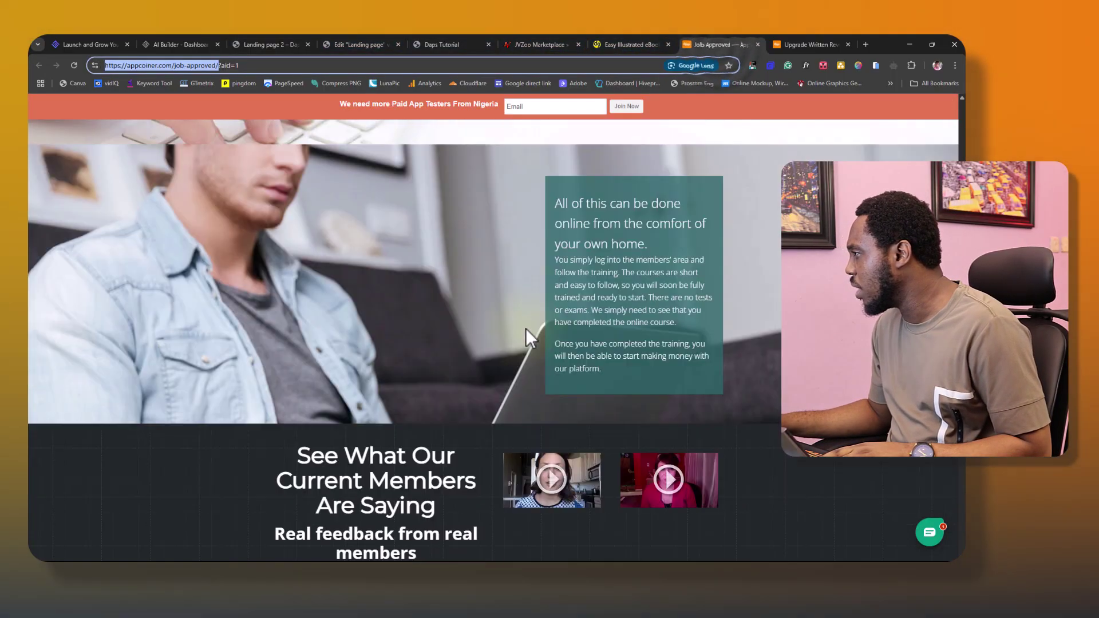
scroll(527, 329, down, 10)
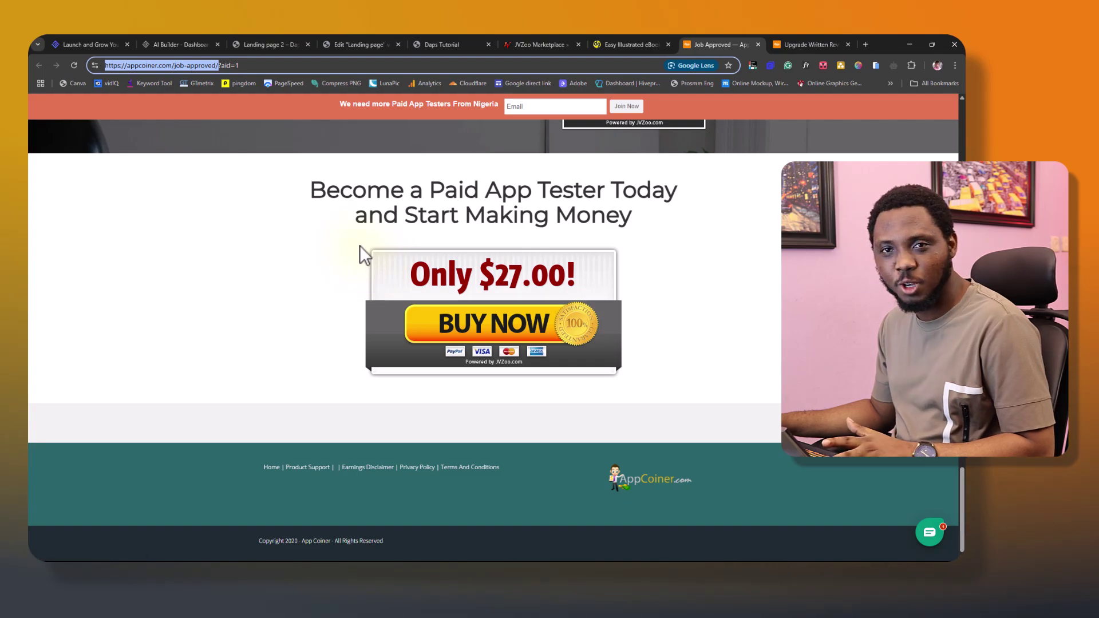
scroll(359, 245, up, 8)
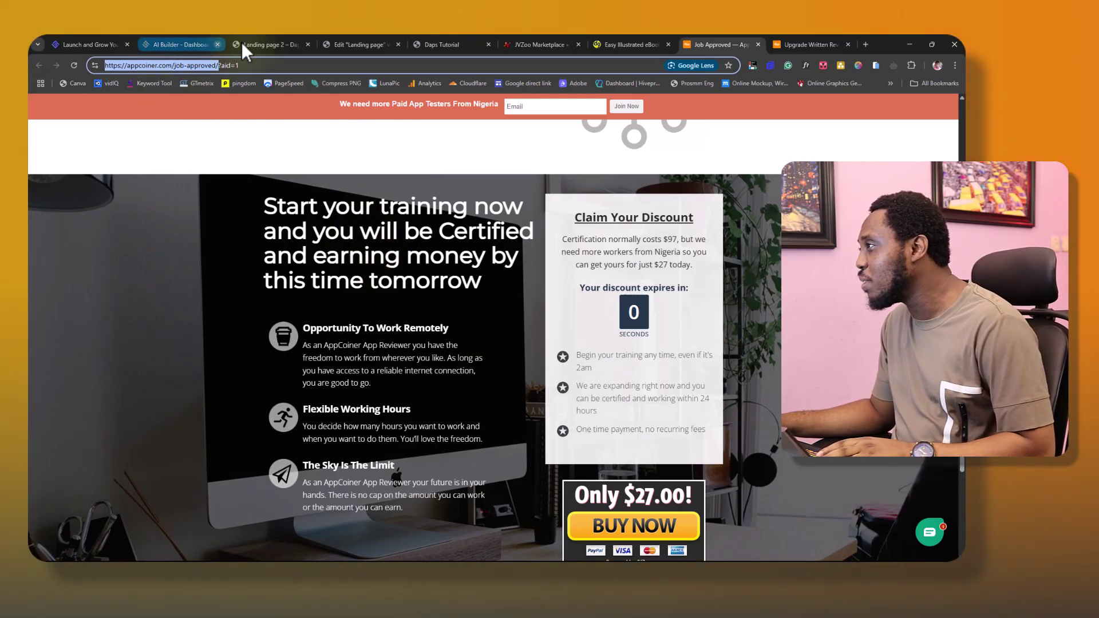
Scroll back and forth through Landing page 2's sections, then return to the first landing page's Elementor editor
click(272, 44)
scroll(294, 252, down, 5)
scroll(296, 245, up, 10)
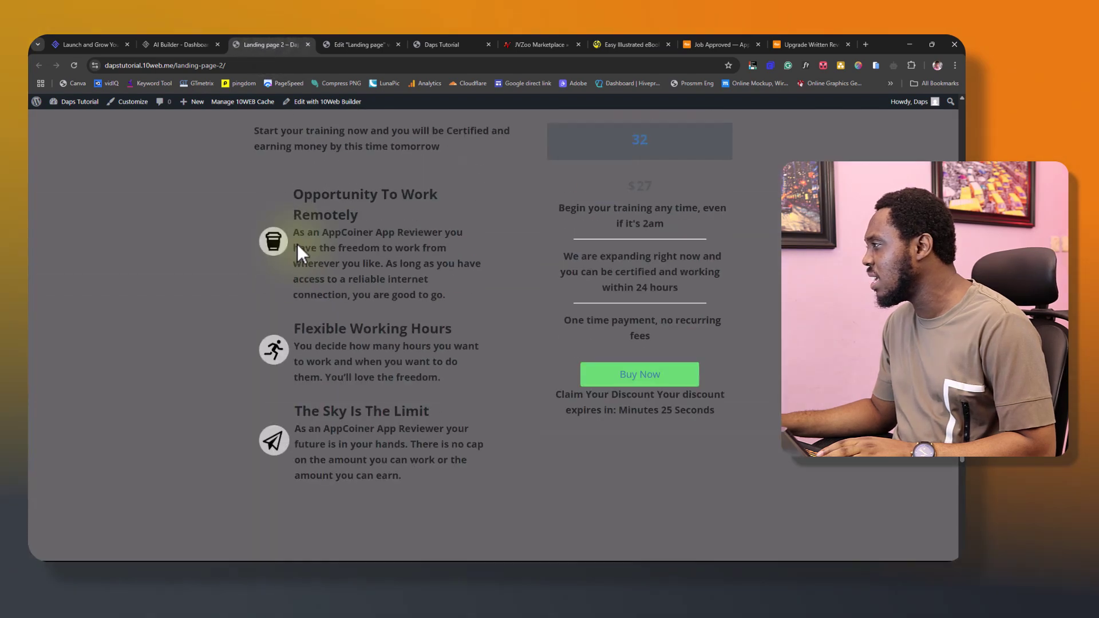
scroll(219, 317, up, 2)
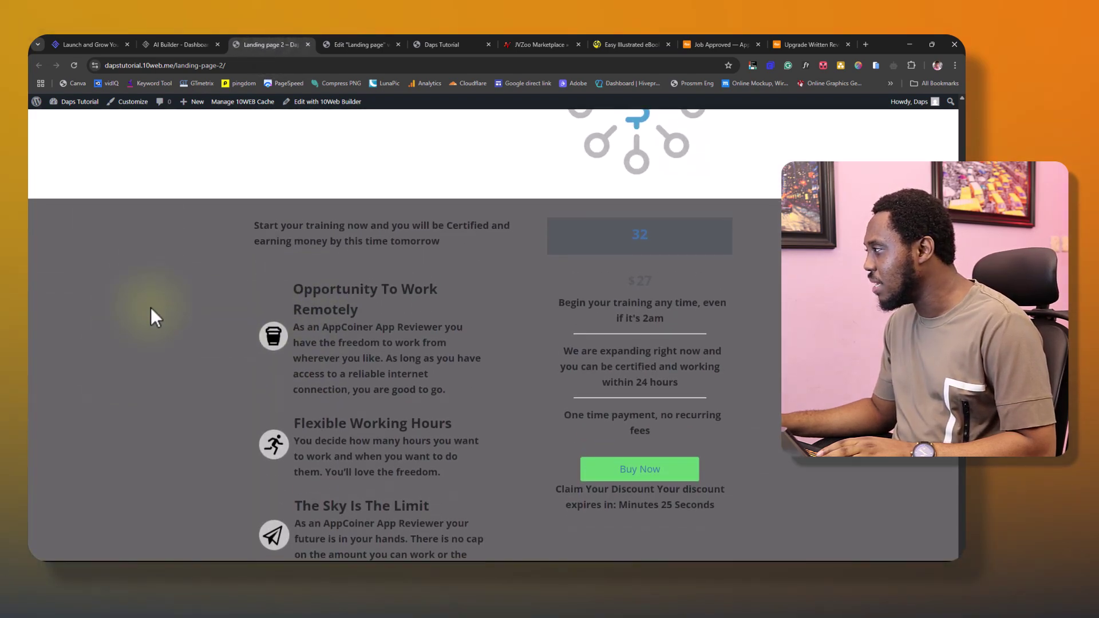
scroll(150, 305, down, 3)
scroll(147, 298, up, 7)
scroll(147, 298, up, 3)
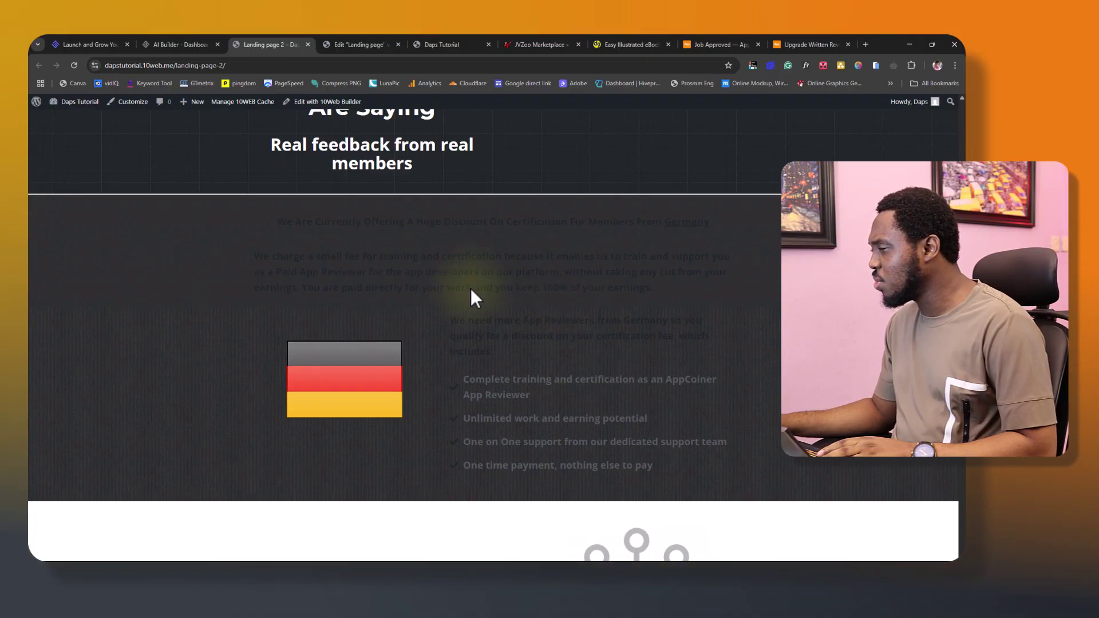
scroll(257, 282, down, 10)
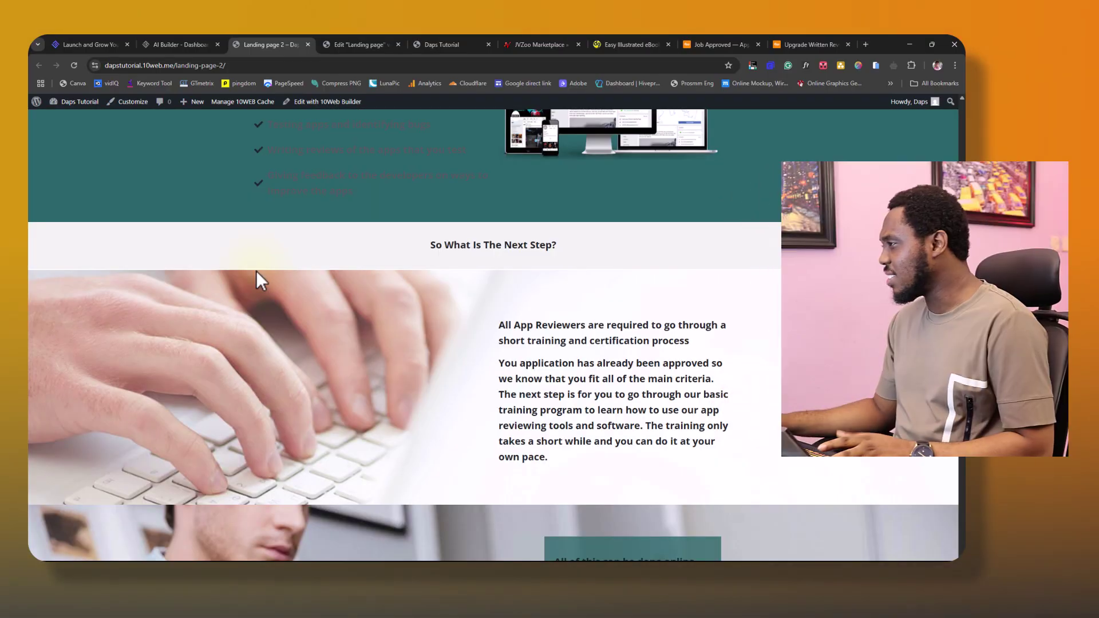
scroll(256, 275, down, 5)
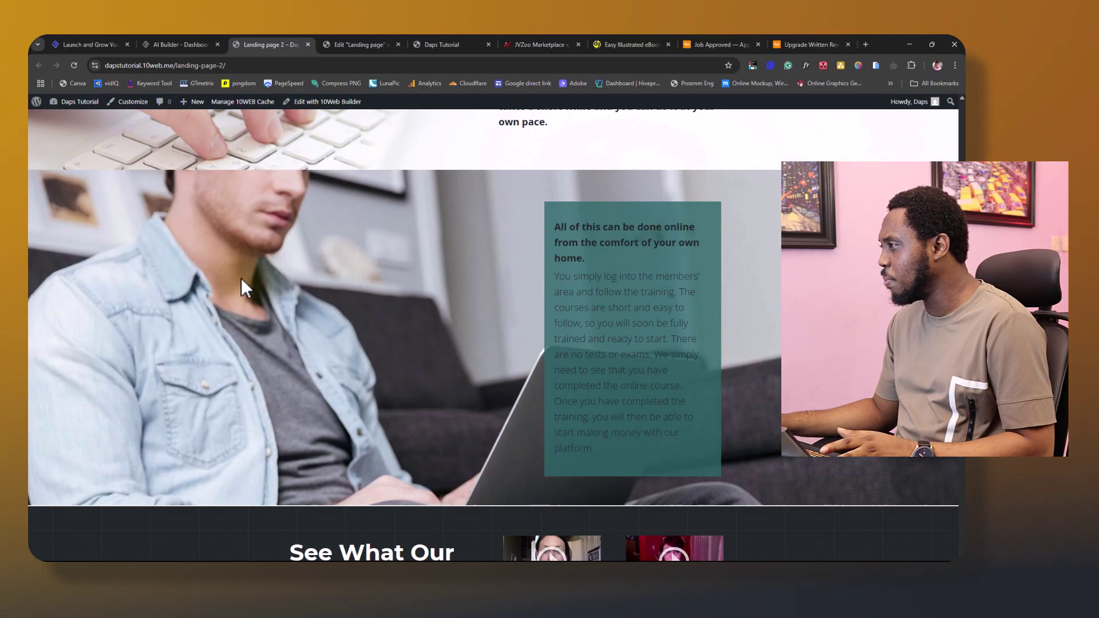
scroll(243, 286, up, 2)
scroll(236, 270, up, 6)
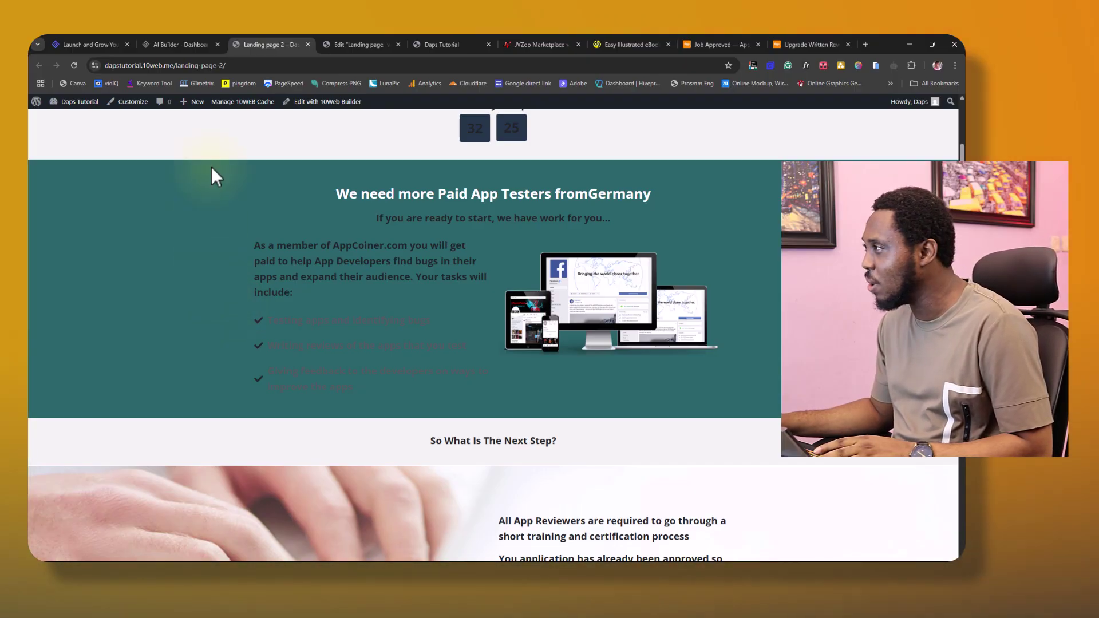
click(359, 39)
scroll(418, 197, down, 3)
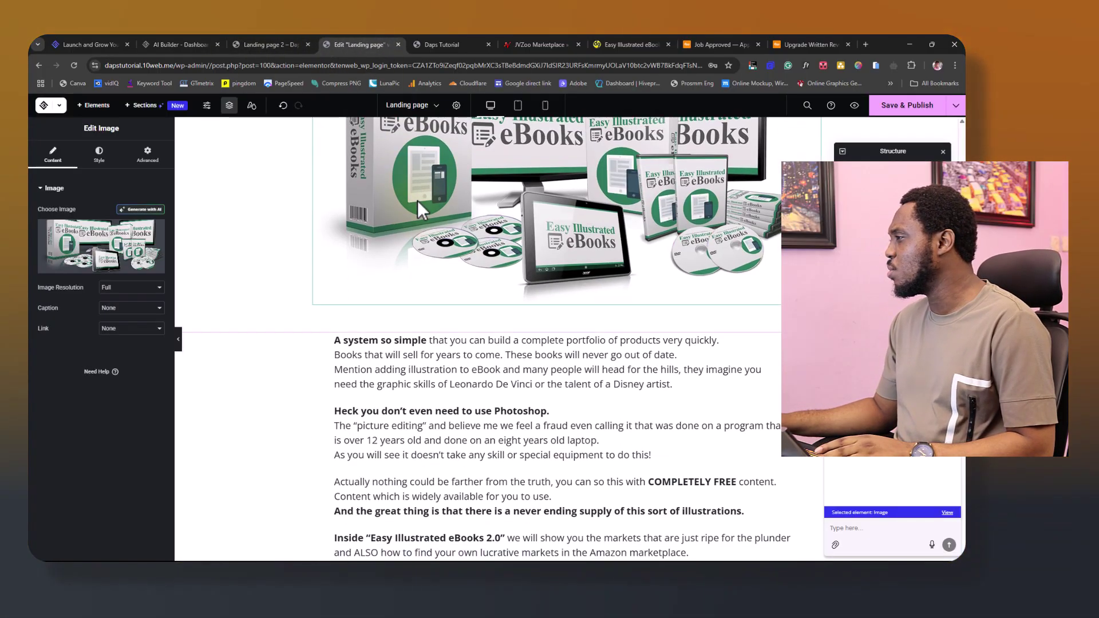
scroll(418, 204, down, 8)
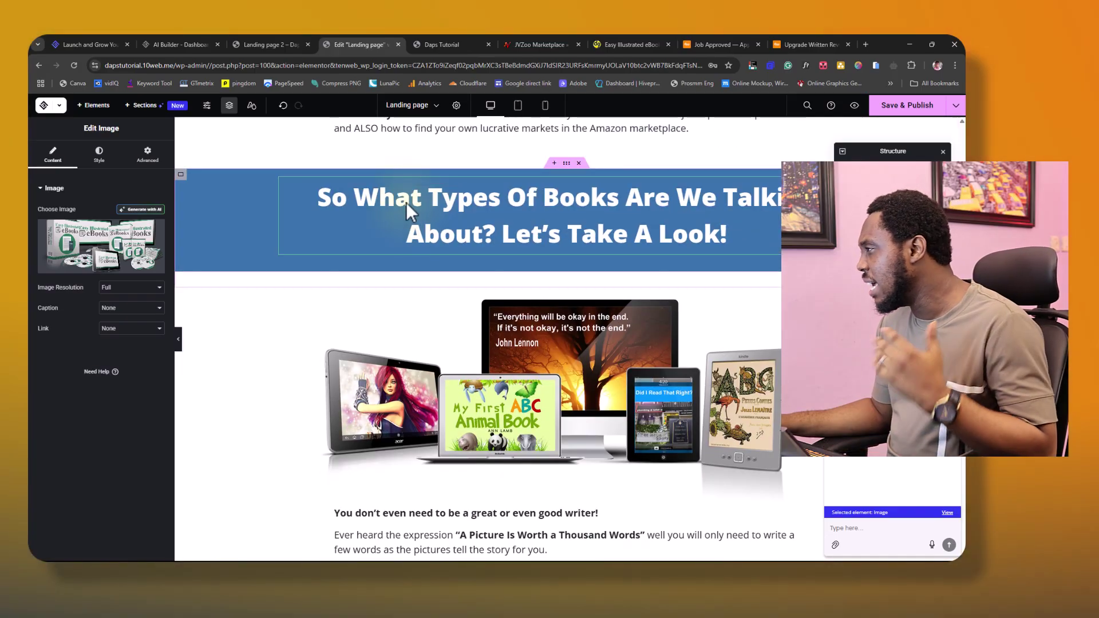